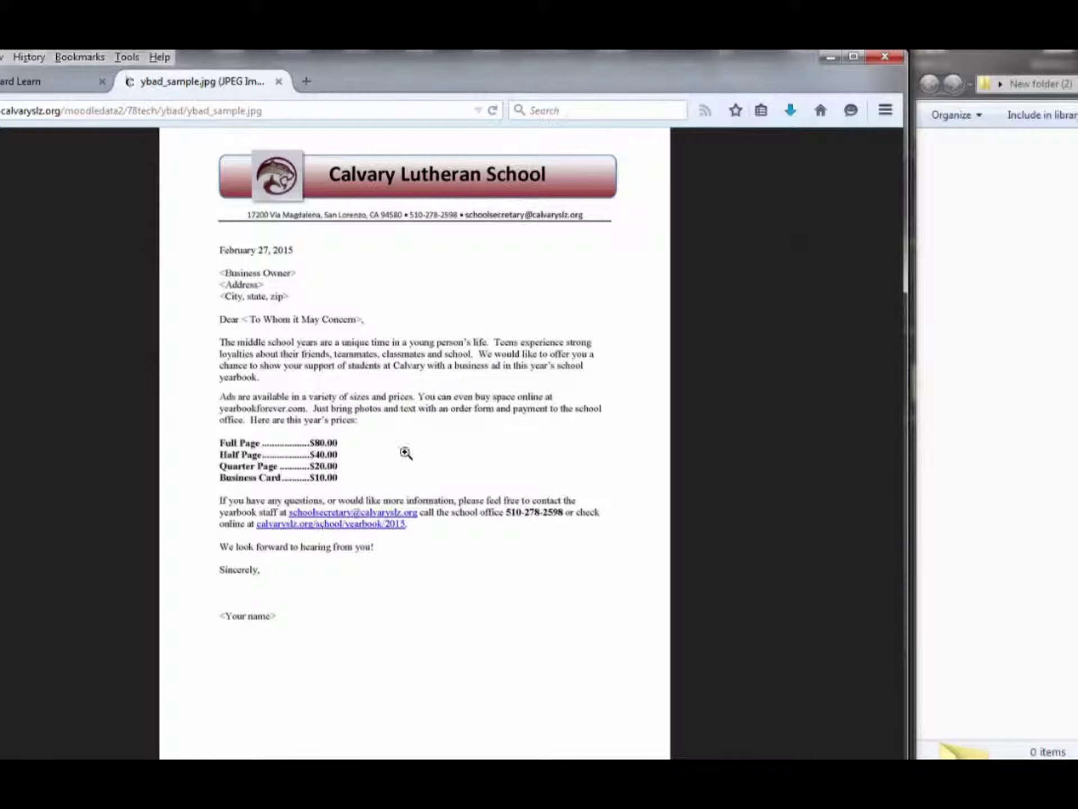
Close the ybad_sample.jpg image tab to get back to the letter assignment page
{"action": "left_click", "coordinate": [279, 82]}
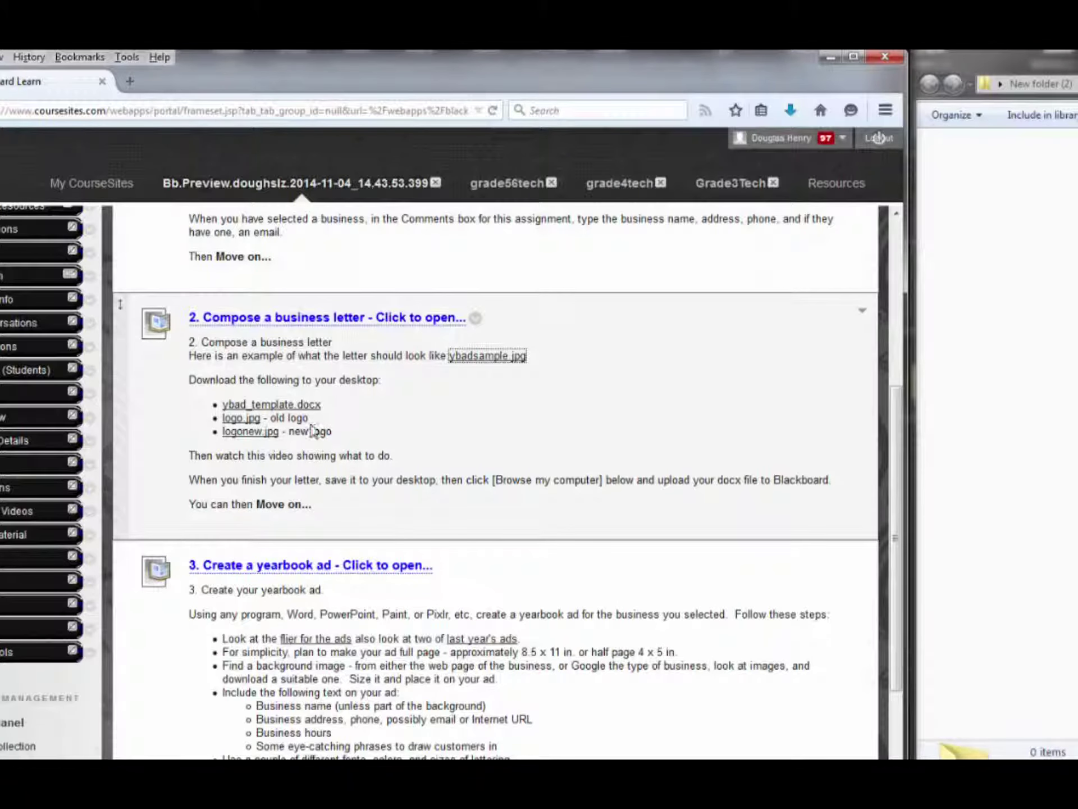
Download ybad_template.docx into New folder (2), then open logo.jpg from the course page
{"action": "left_click", "coordinate": [287, 410]}
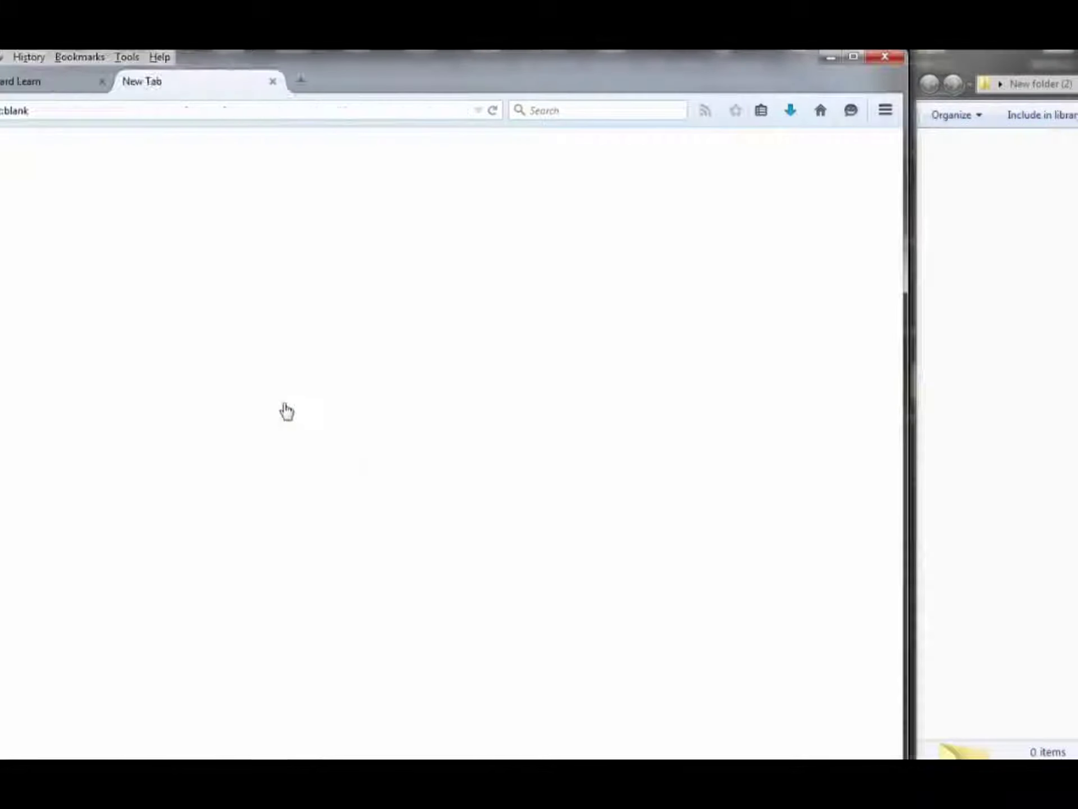
{"action": "left_click", "coordinate": [681, 430]}
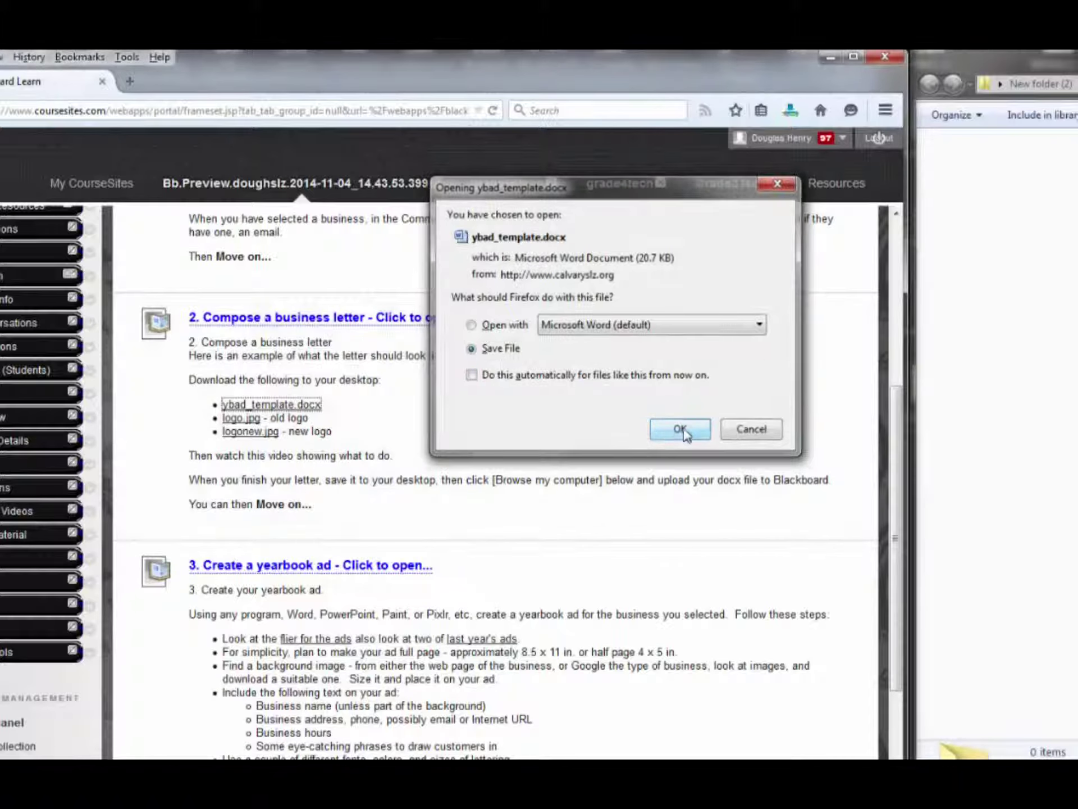
{"action": "left_click", "coordinate": [789, 111]}
{"action": "left_click_drag", "start_coordinate": [823, 183], "coordinate": [1008, 202]}
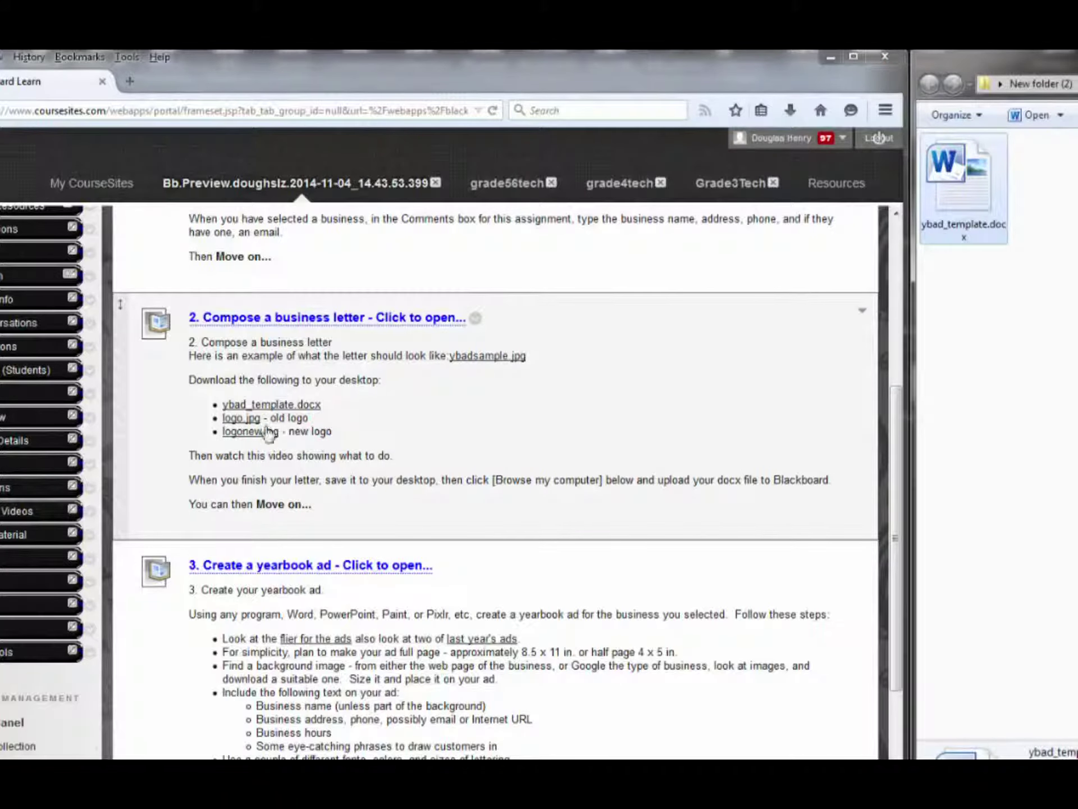
{"action": "left_click", "coordinate": [242, 419]}
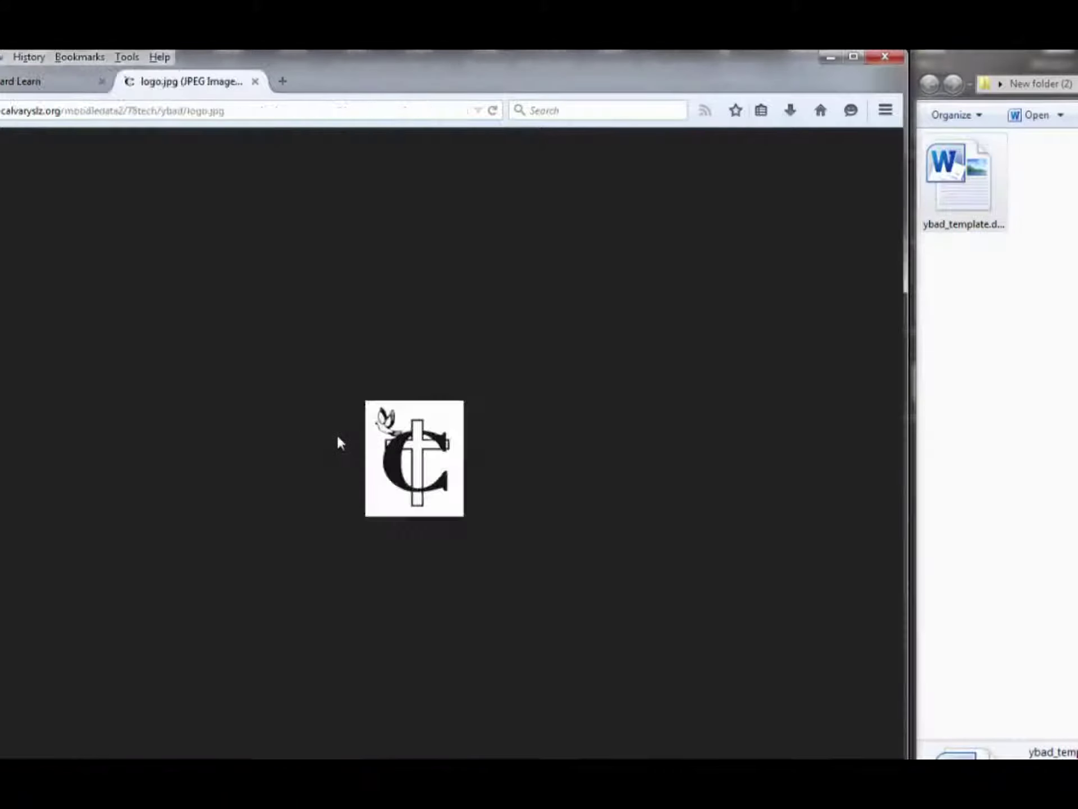
Save logo.jpg into Desktop > New folder (2) and close its tab
{"action": "right_click", "coordinate": [417, 444]}
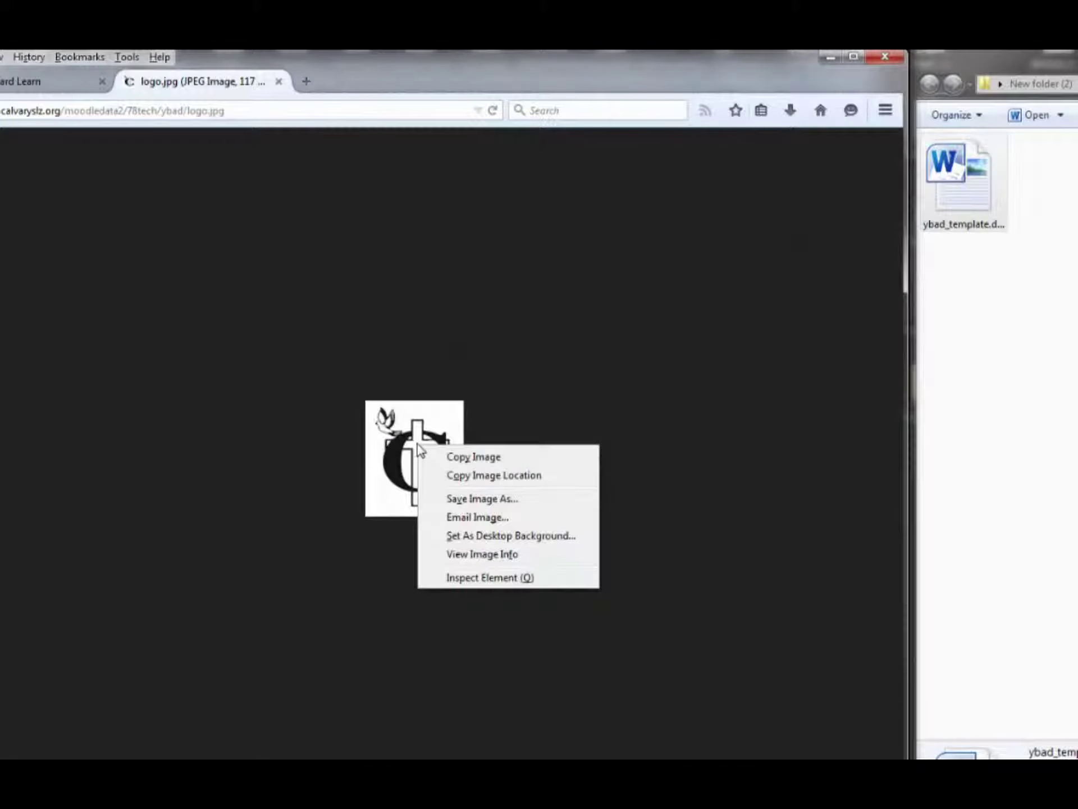
{"action": "left_click", "coordinate": [460, 500]}
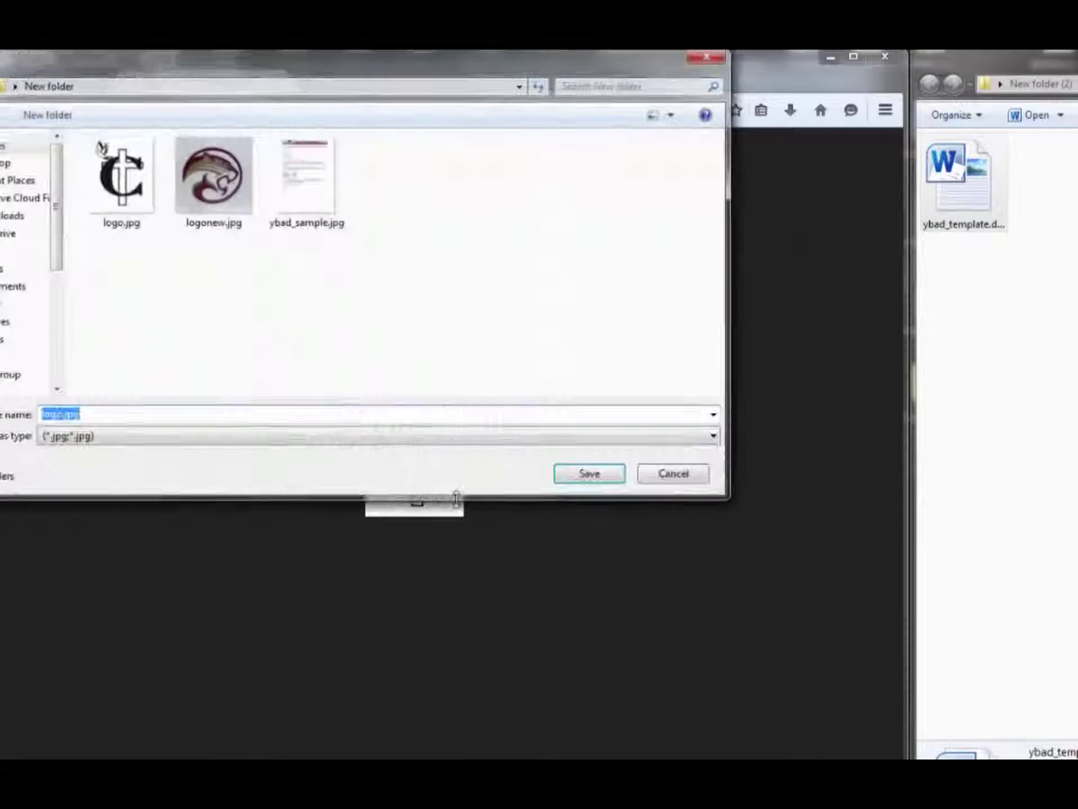
{"action": "left_click", "coordinate": [2, 167]}
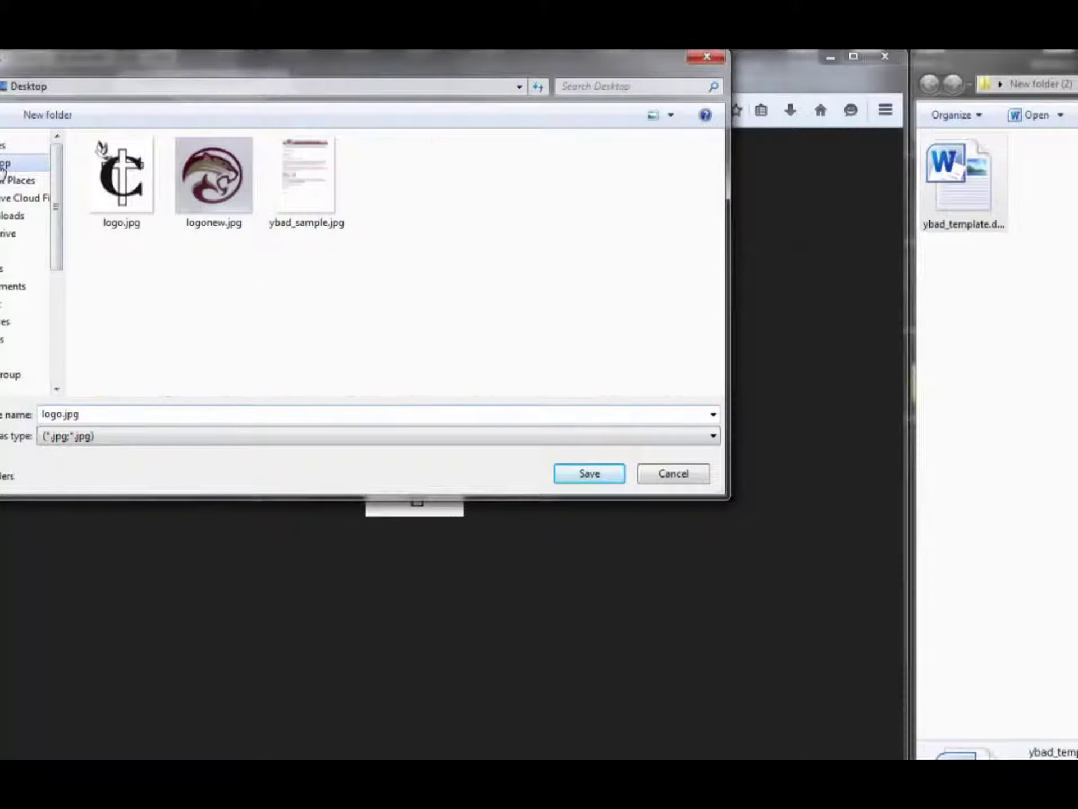
{"action": "left_click_drag", "start_coordinate": [721, 232], "coordinate": [723, 313]}
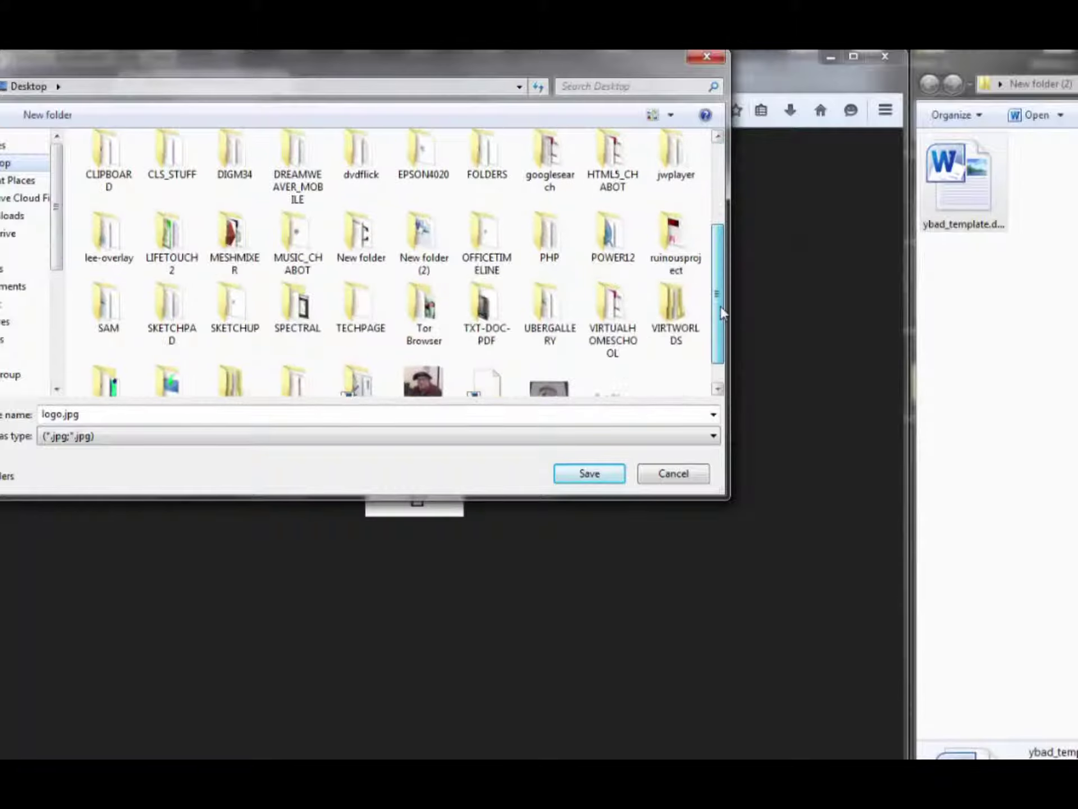
{"action": "double_click", "coordinate": [410, 235]}
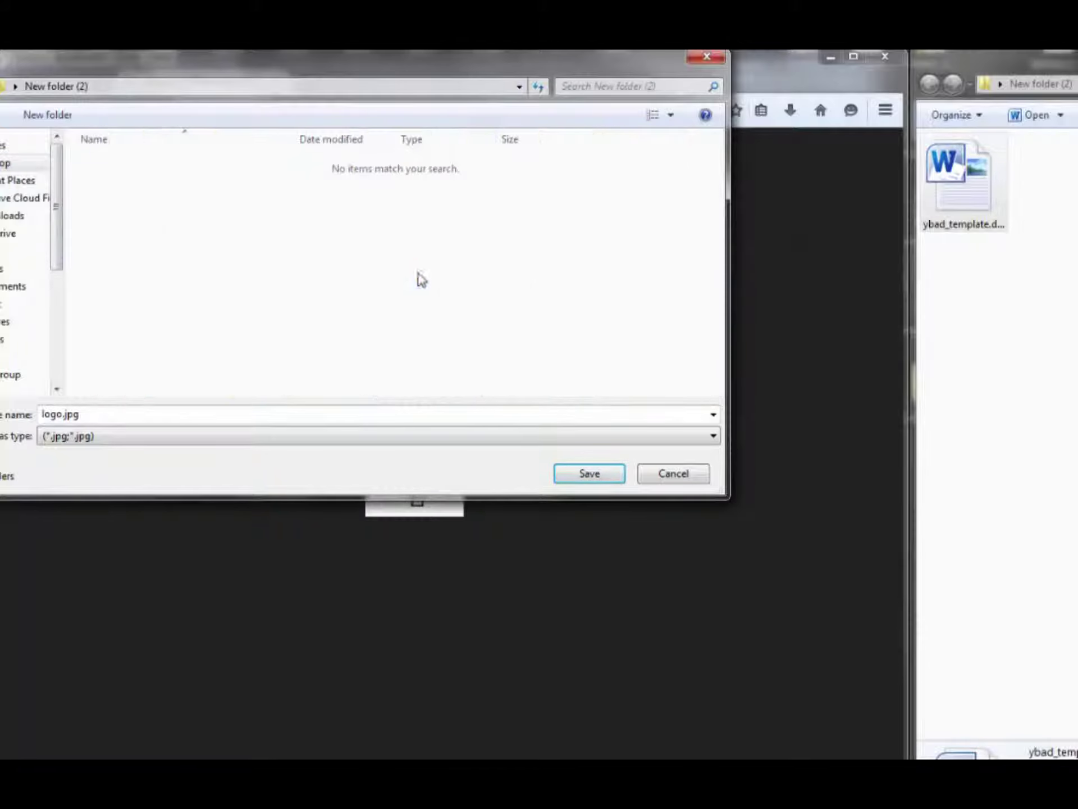
{"action": "left_click", "coordinate": [593, 469]}
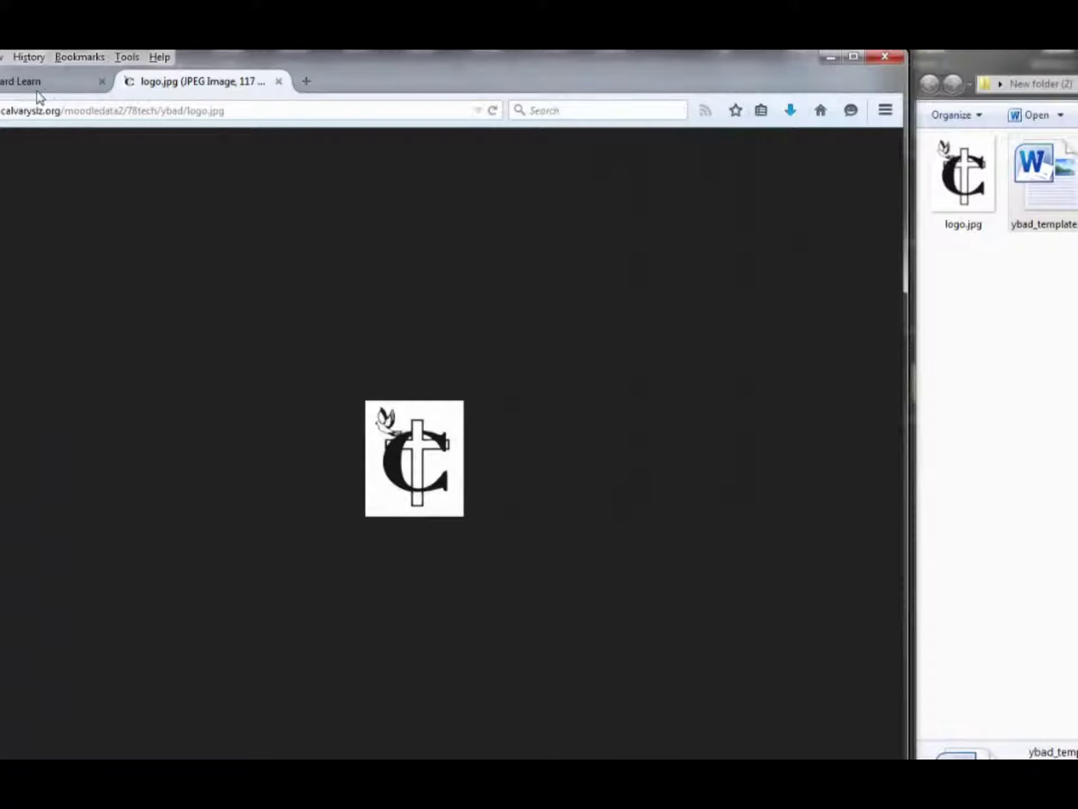
{"action": "left_click", "coordinate": [279, 82]}
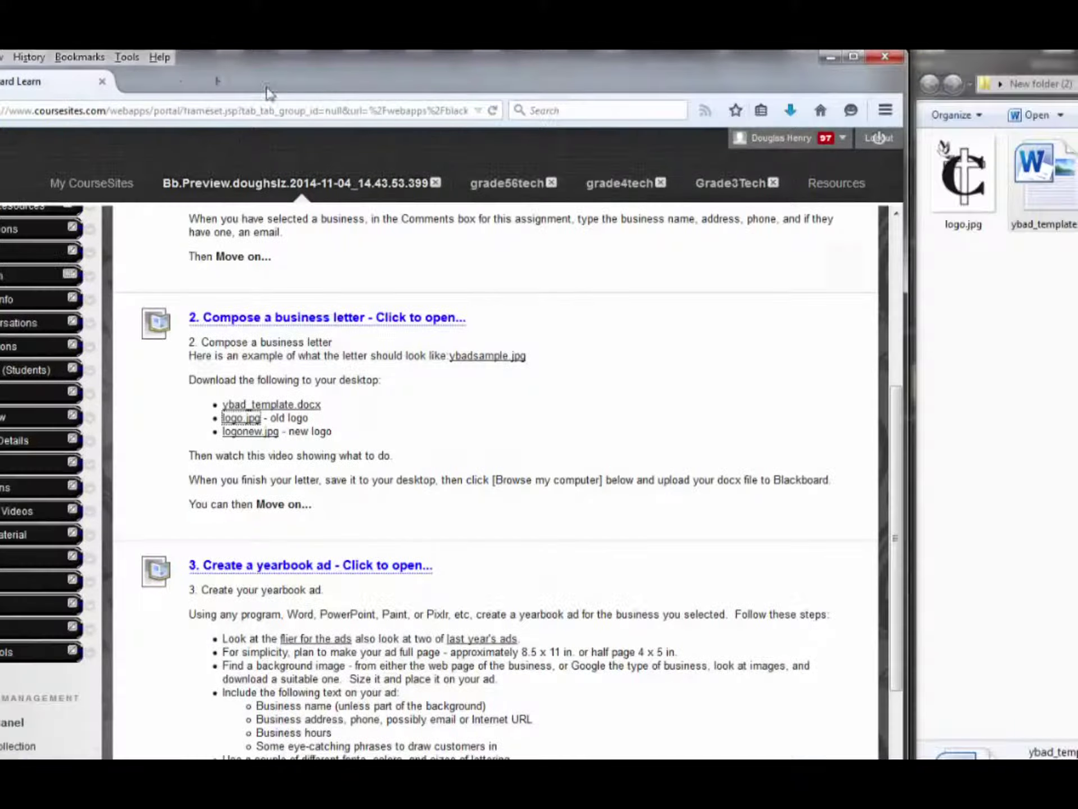
Open the new panther logo and save logonew.jpg into the same folder
{"action": "left_click", "coordinate": [260, 432]}
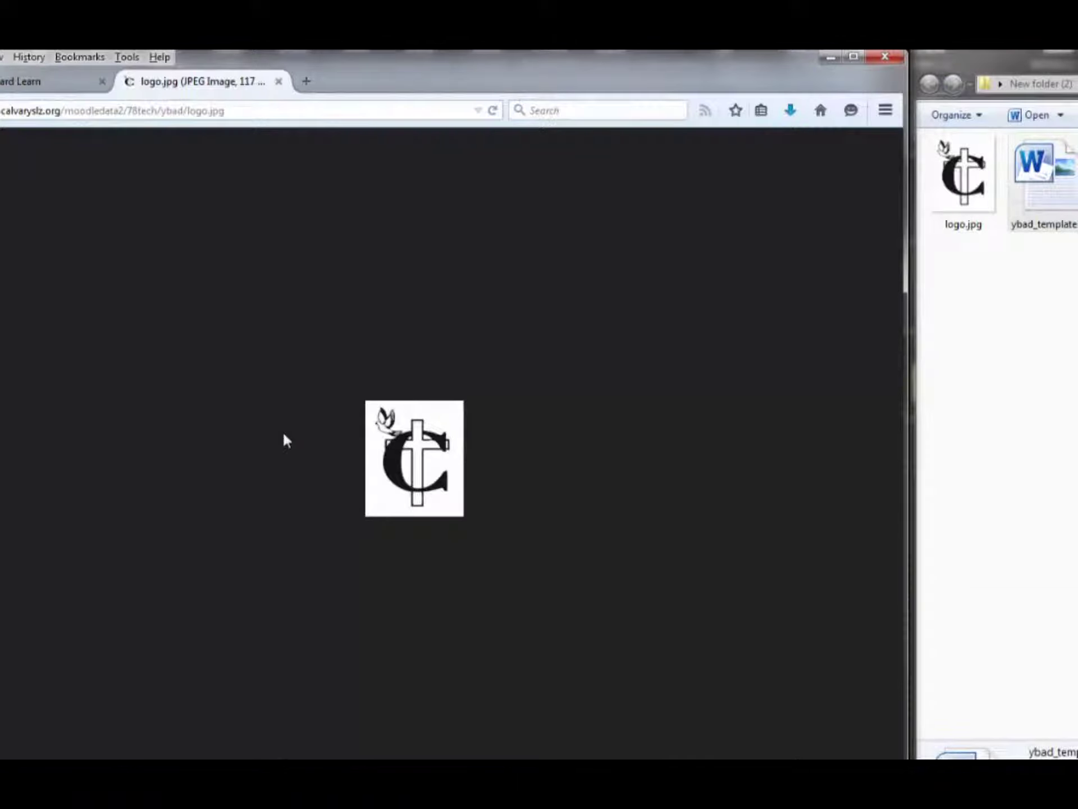
{"action": "left_click", "coordinate": [278, 82]}
{"action": "left_click", "coordinate": [250, 435]}
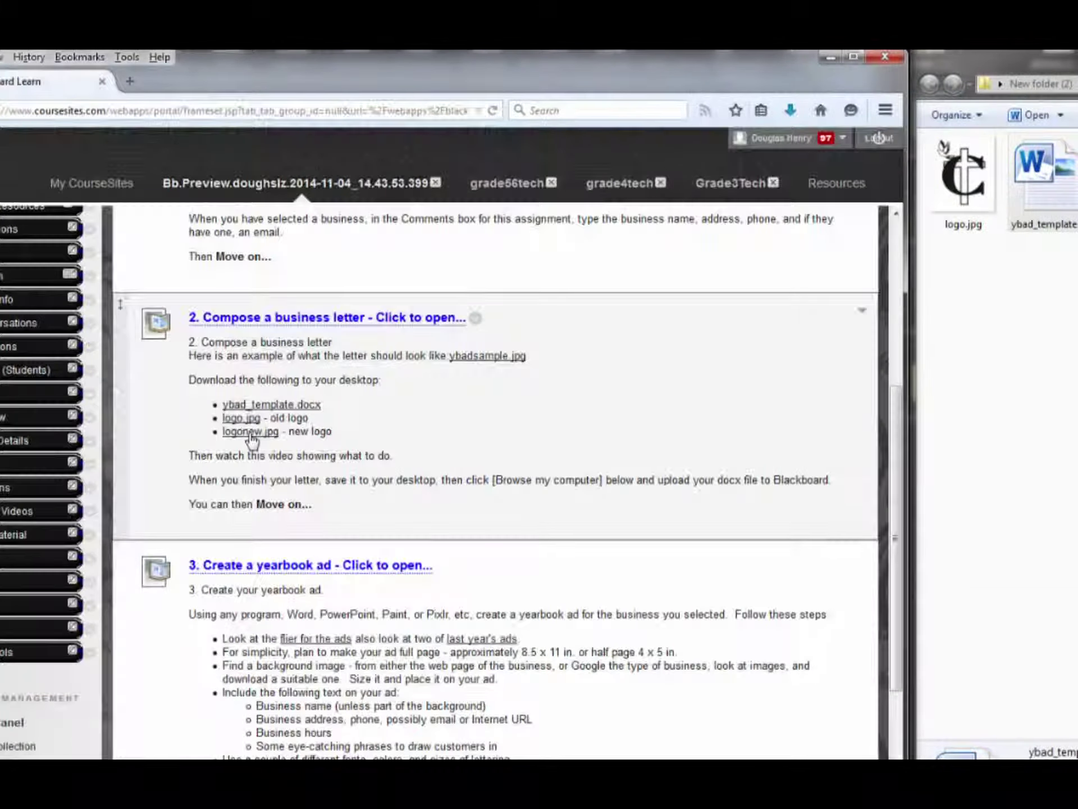
{"action": "right_click", "coordinate": [396, 399]}
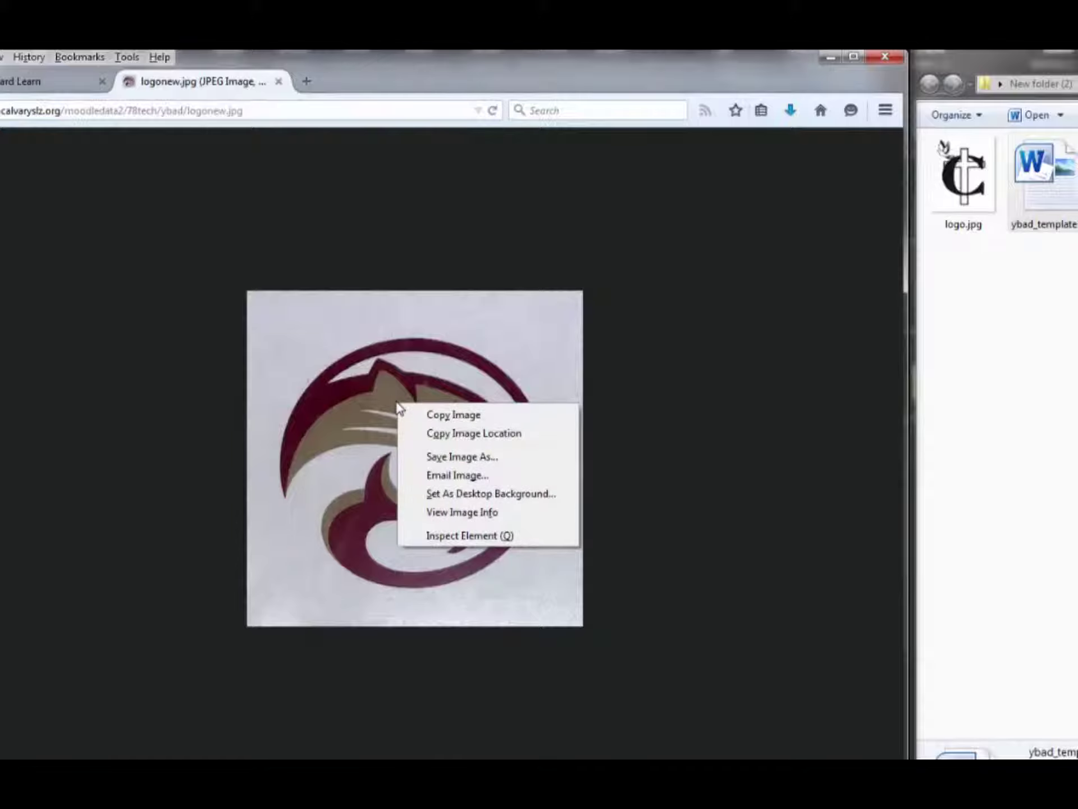
{"action": "left_click", "coordinate": [429, 457]}
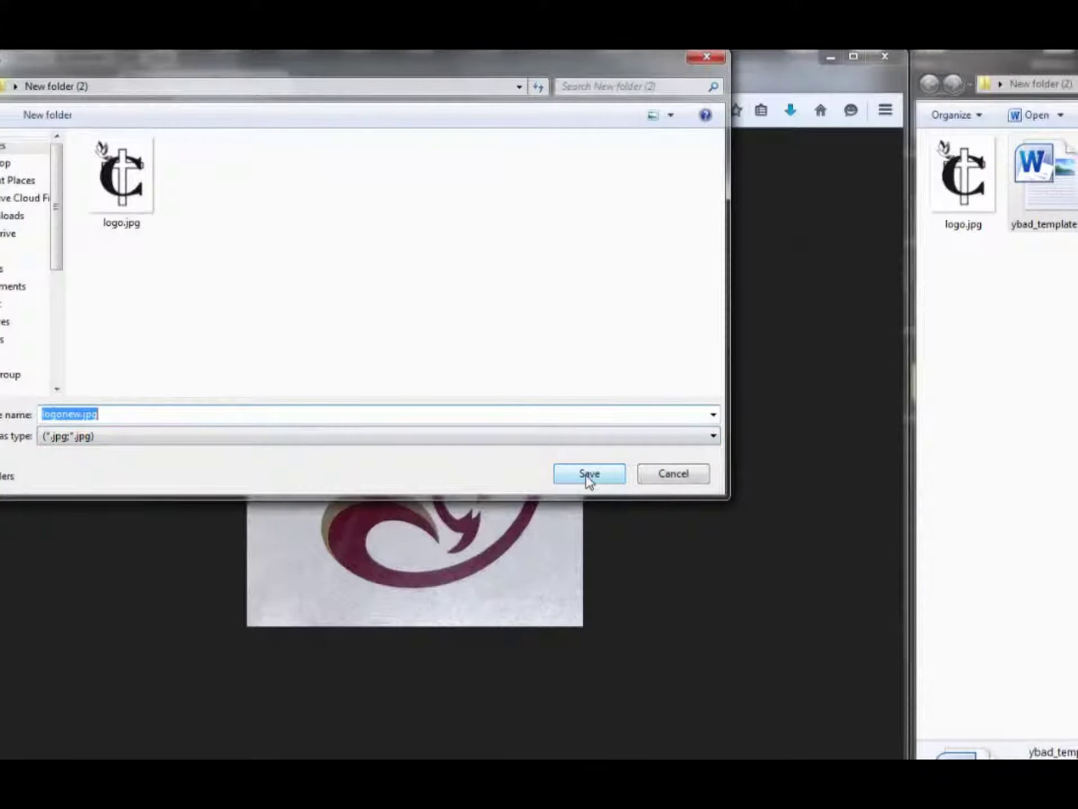
{"action": "left_click", "coordinate": [563, 483]}
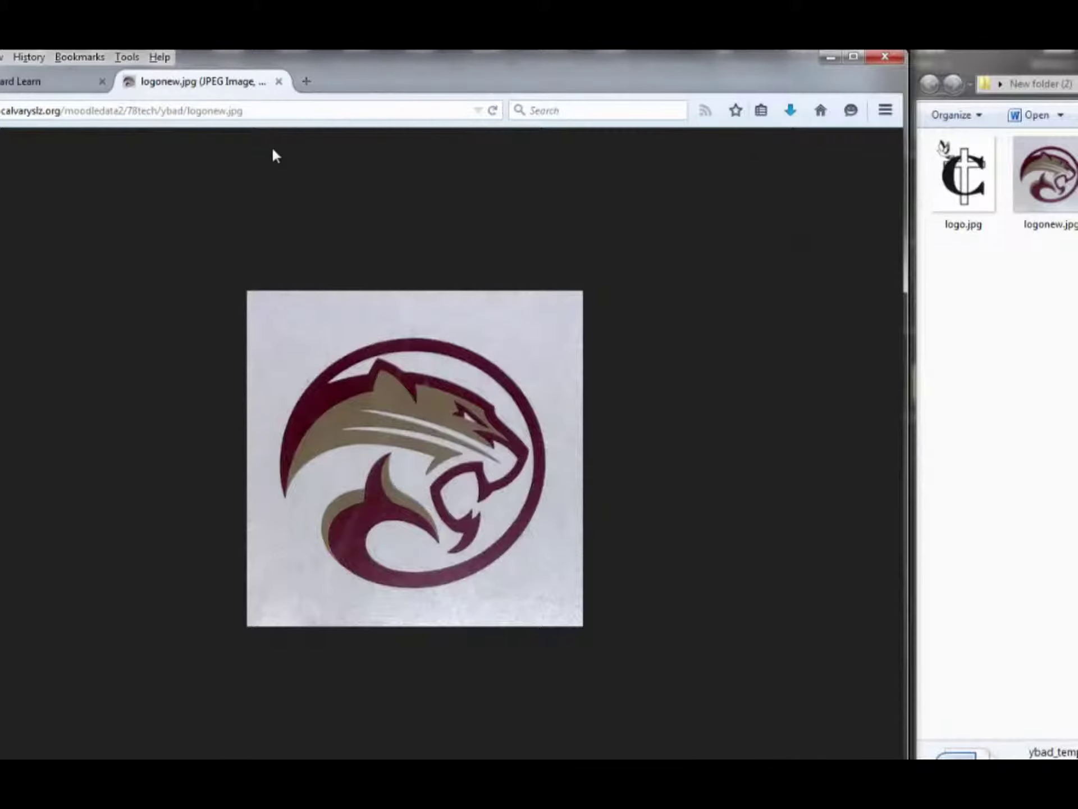
Close the logonew.jpg tab and the stray image editor, then open ybad_template.docx in Word
{"action": "left_click", "coordinate": [279, 81]}
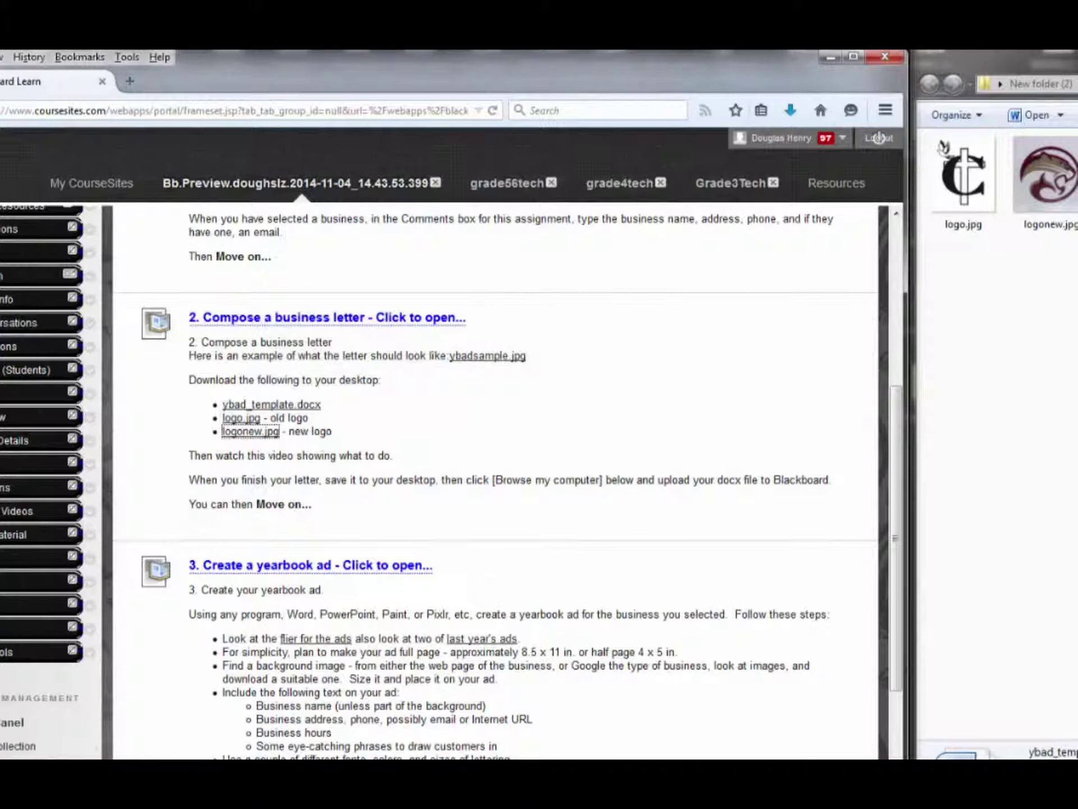
{"action": "left_click_drag", "start_coordinate": [1077, 186], "coordinate": [975, 330]}
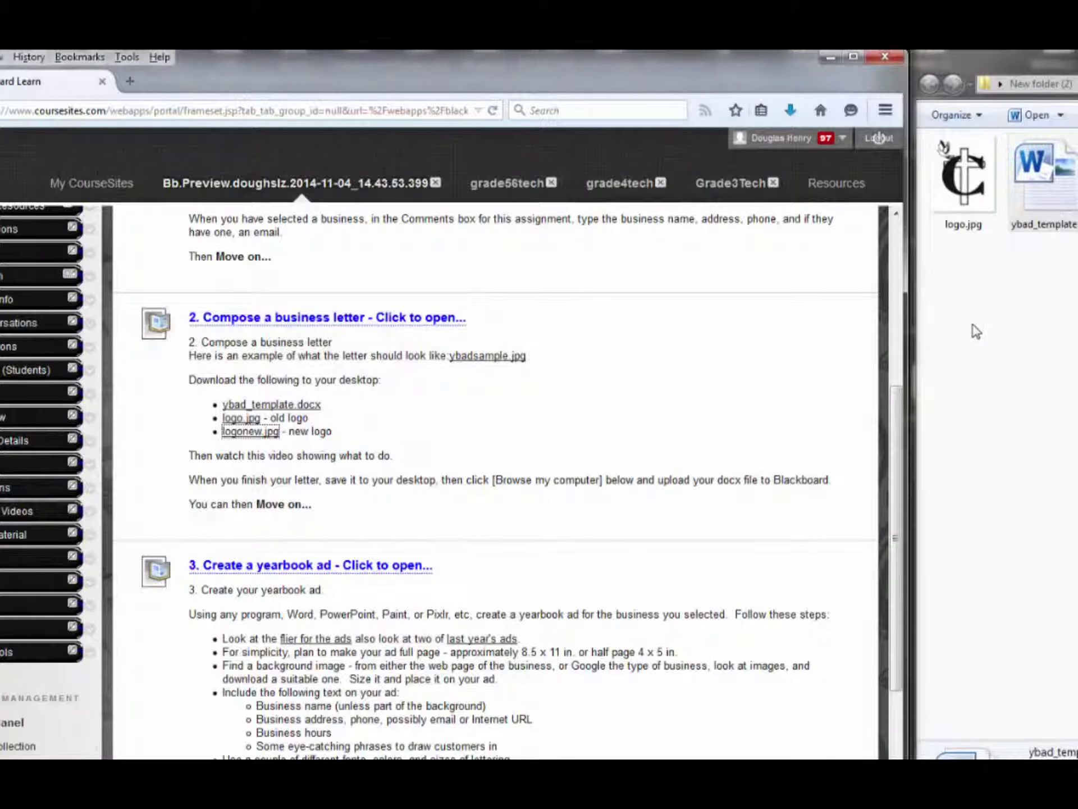
{"action": "left_click", "coordinate": [1052, 201]}
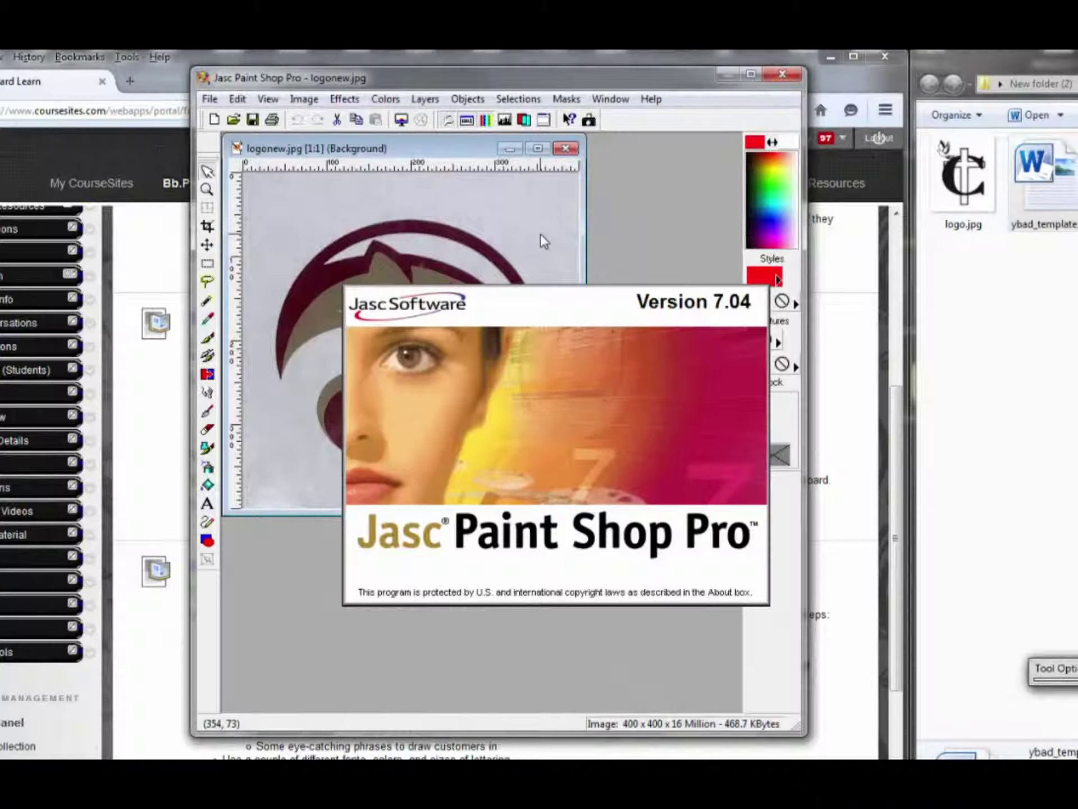
{"action": "left_click", "coordinate": [783, 74]}
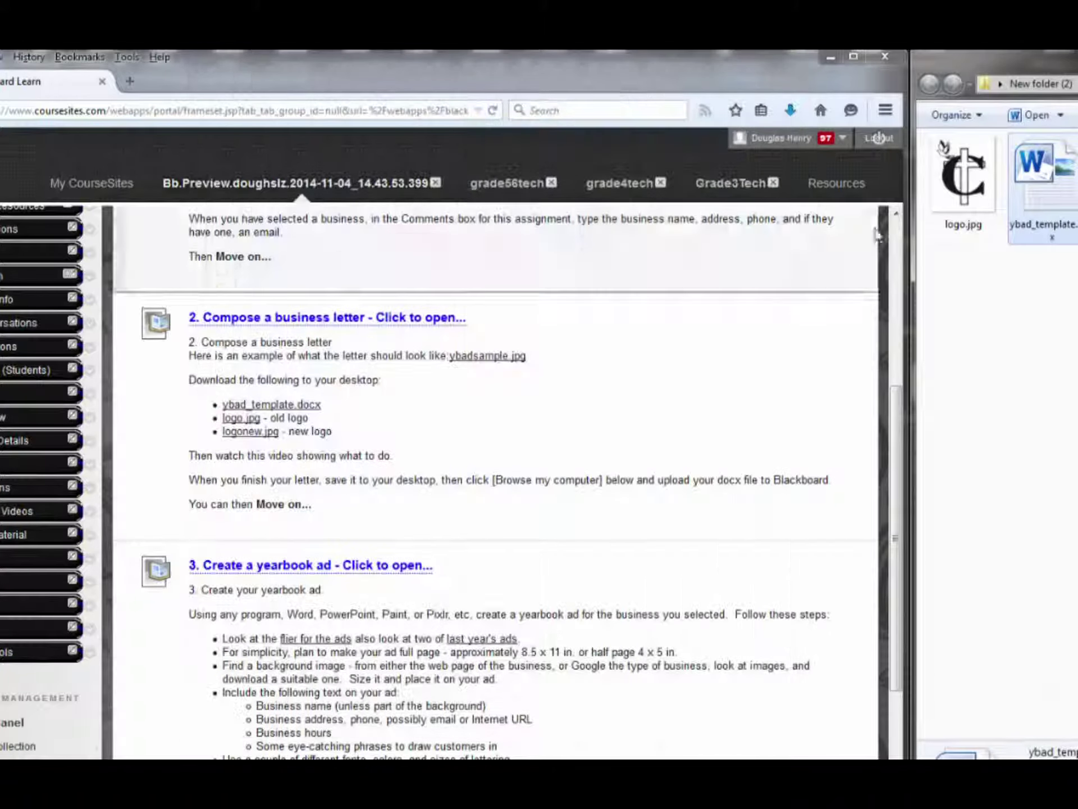
{"action": "left_click", "coordinate": [1069, 339]}
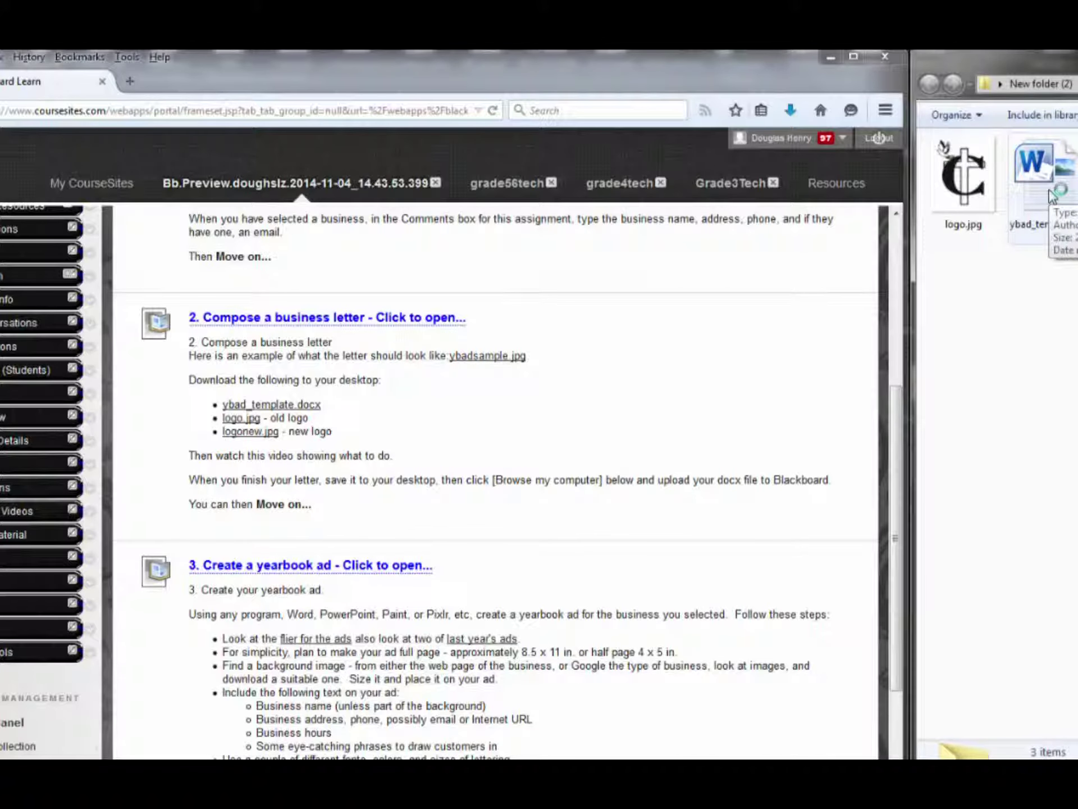
{"action": "double_click", "coordinate": [1053, 197]}
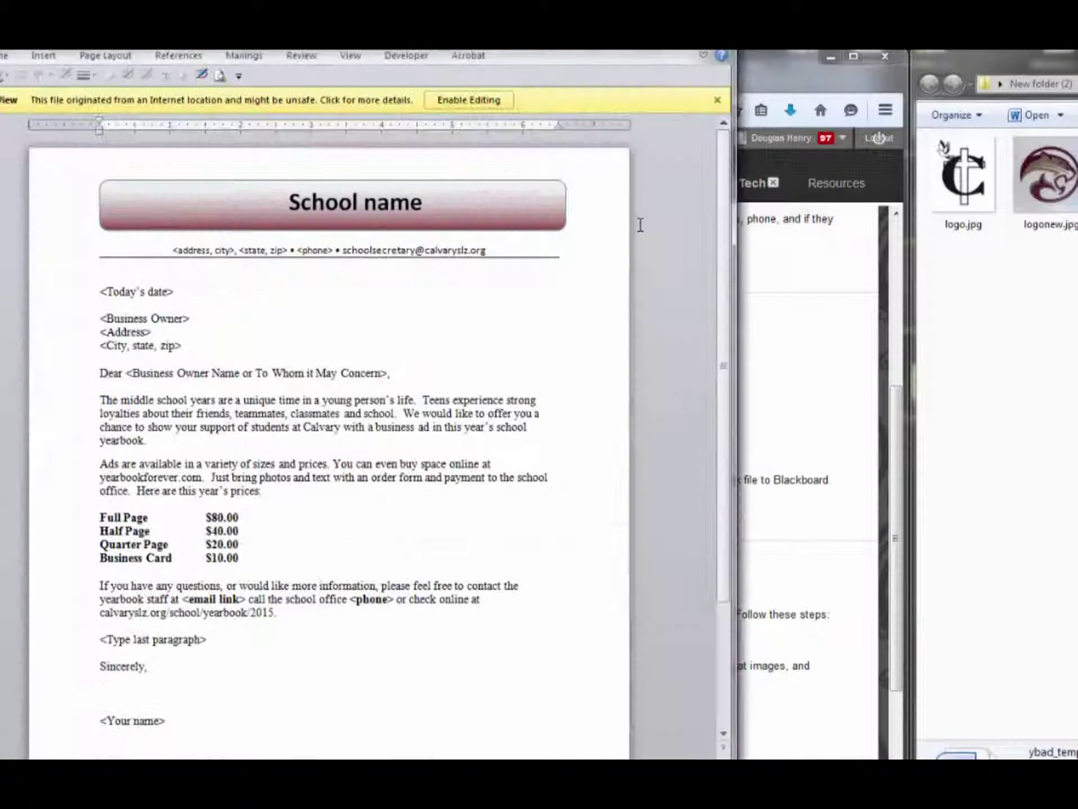
Bring the Word window into view and enable editing on ybad_template.docx
{"action": "left_click_drag", "start_coordinate": [501, 51], "coordinate": [597, 67]}
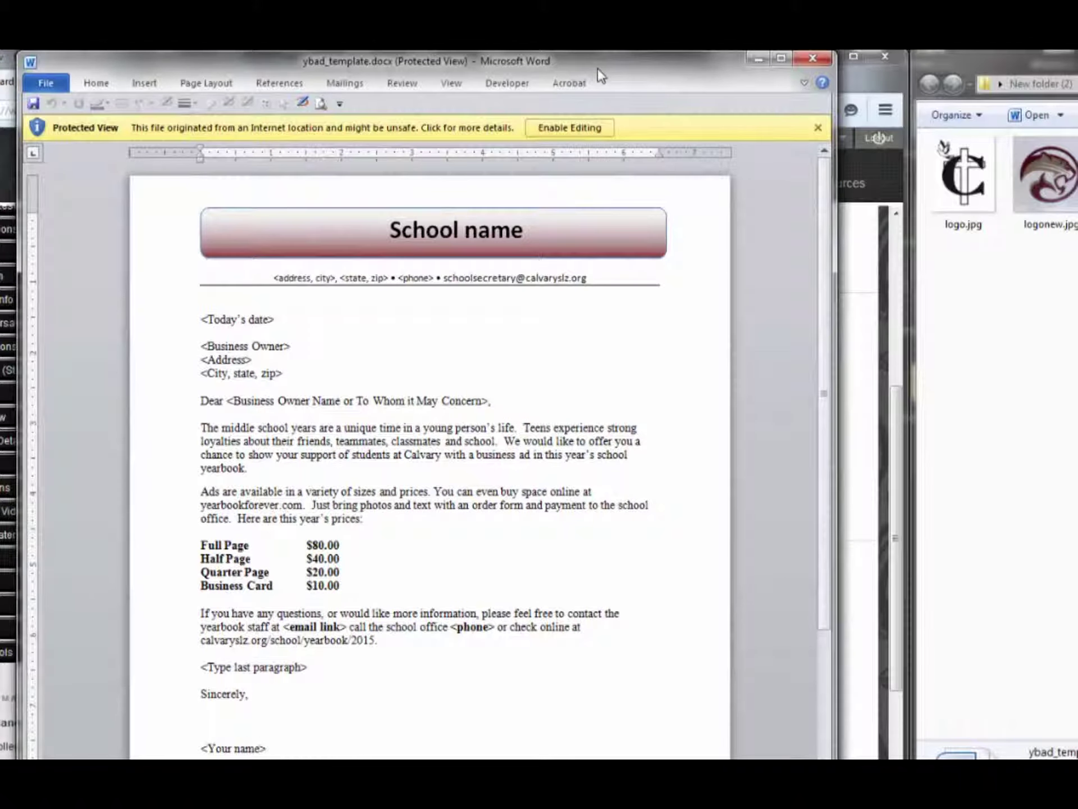
{"action": "left_click", "coordinate": [569, 128]}
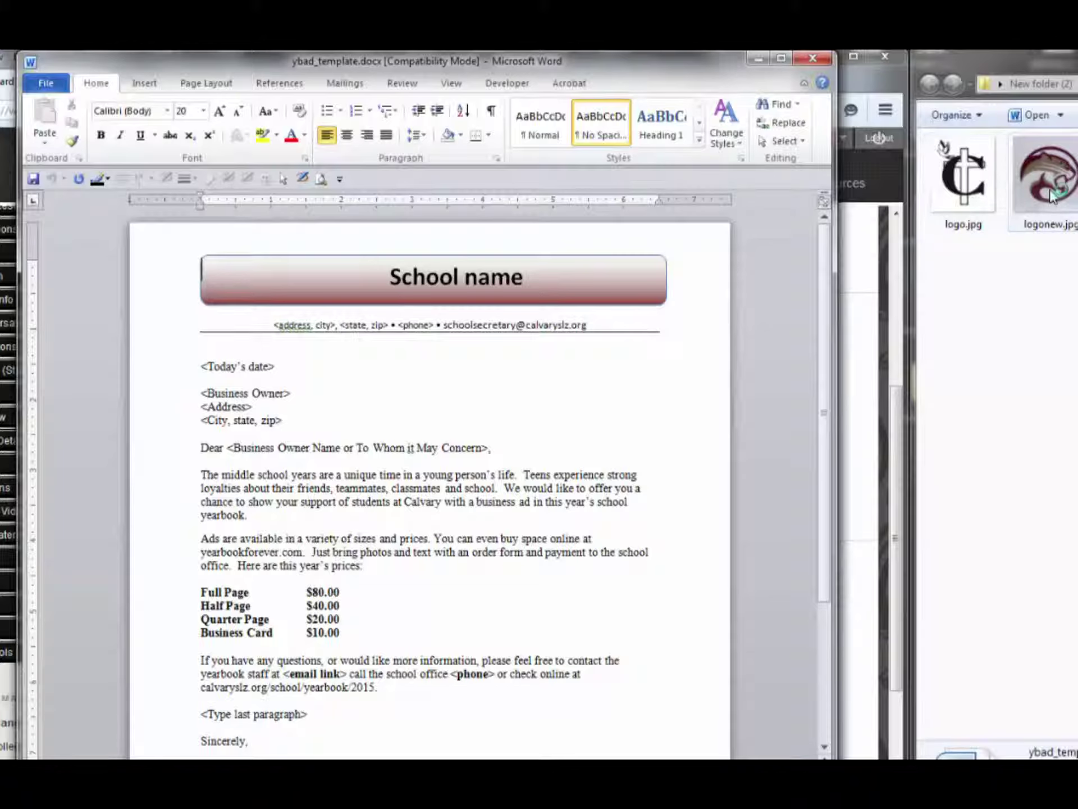
Insert the panther logo into the letter and shrink it to about 0.95 inch square
{"action": "left_click_drag", "start_coordinate": [1052, 197], "coordinate": [449, 408]}
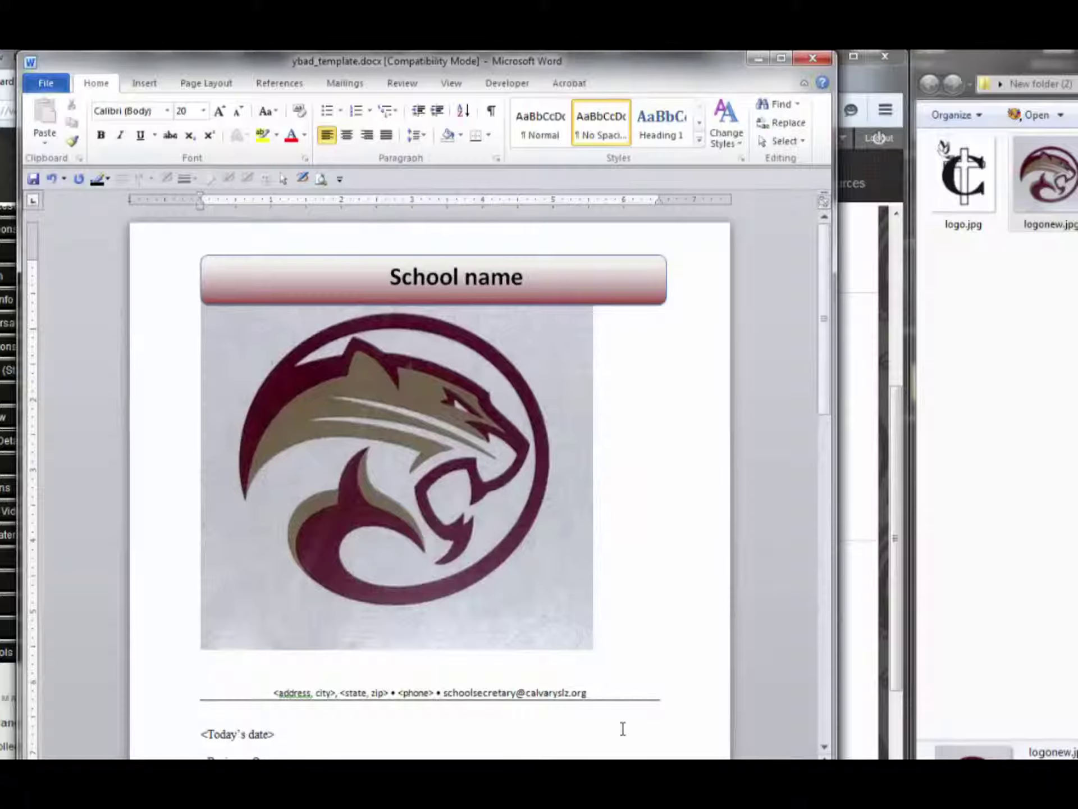
{"action": "left_click", "coordinate": [551, 612]}
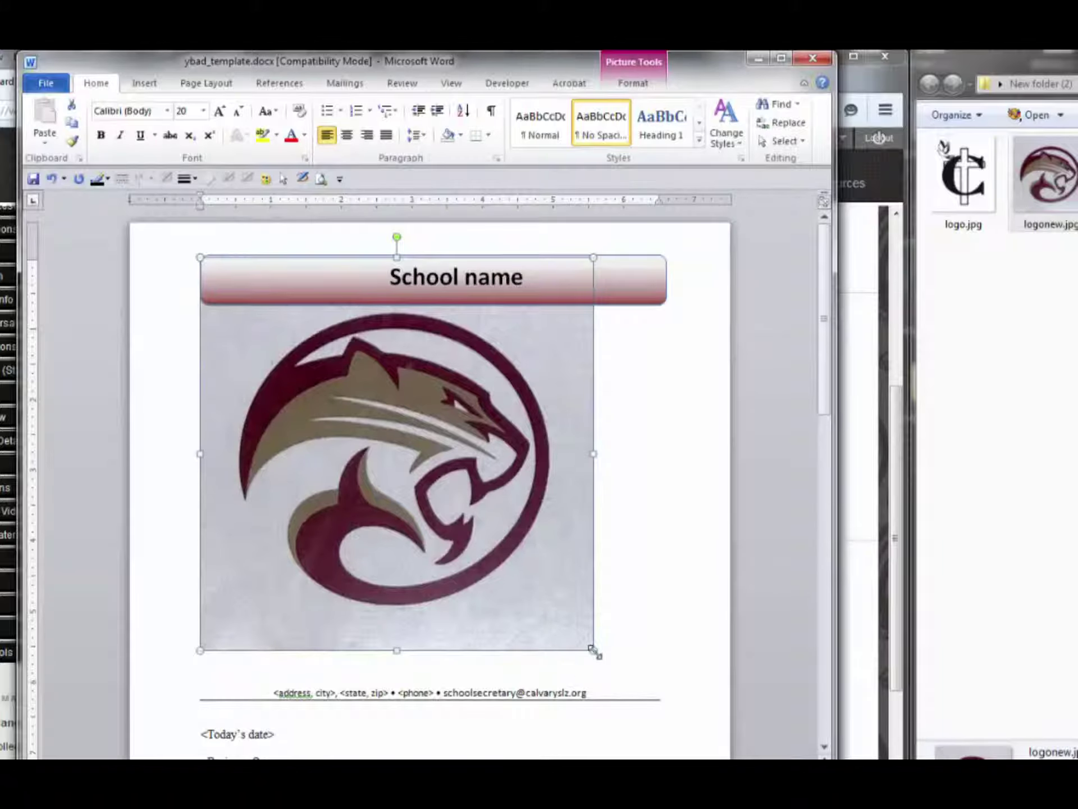
{"action": "left_click_drag", "start_coordinate": [594, 650], "coordinate": [268, 325]}
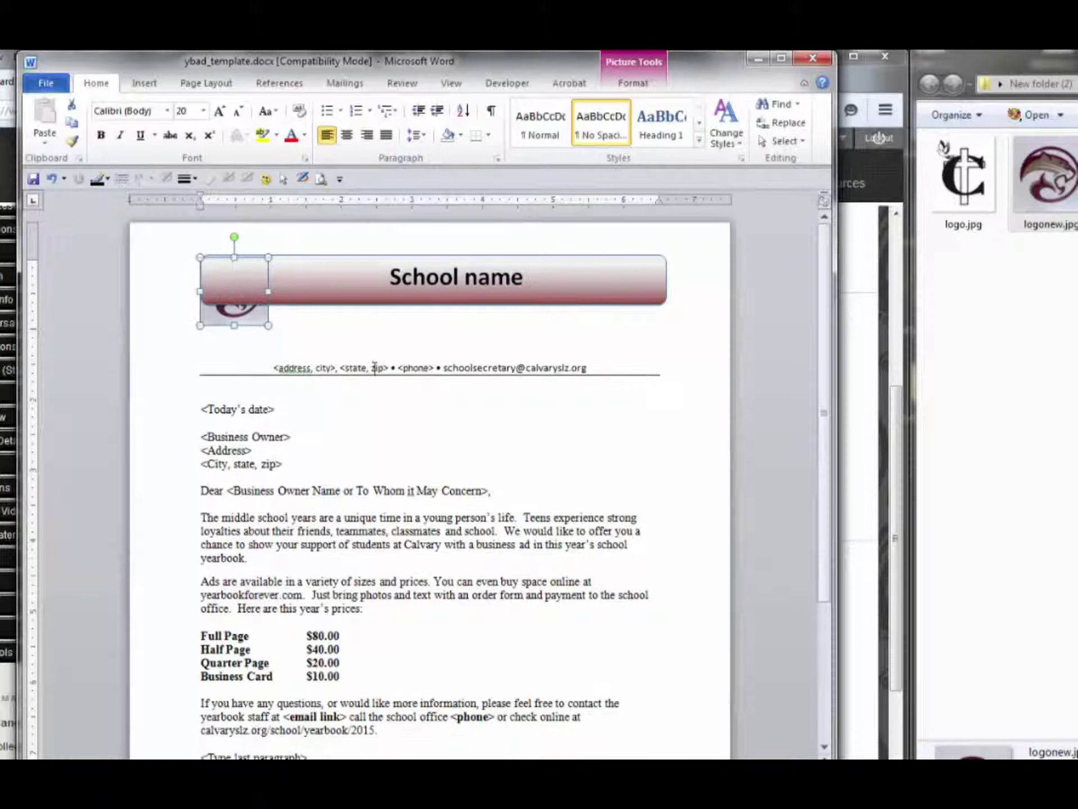
Set the logo to In Front of Text wrapping and place it at the banner's left end
{"action": "right_click", "coordinate": [248, 318]}
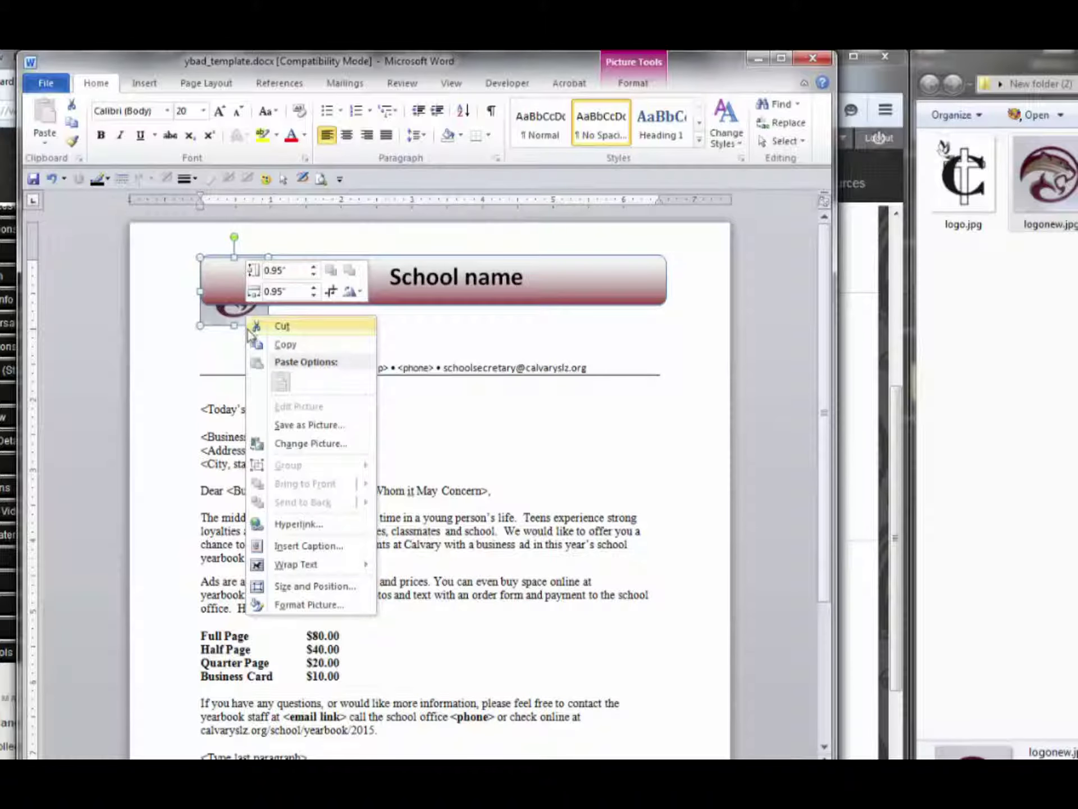
{"action": "mouse_move", "coordinate": [313, 569]}
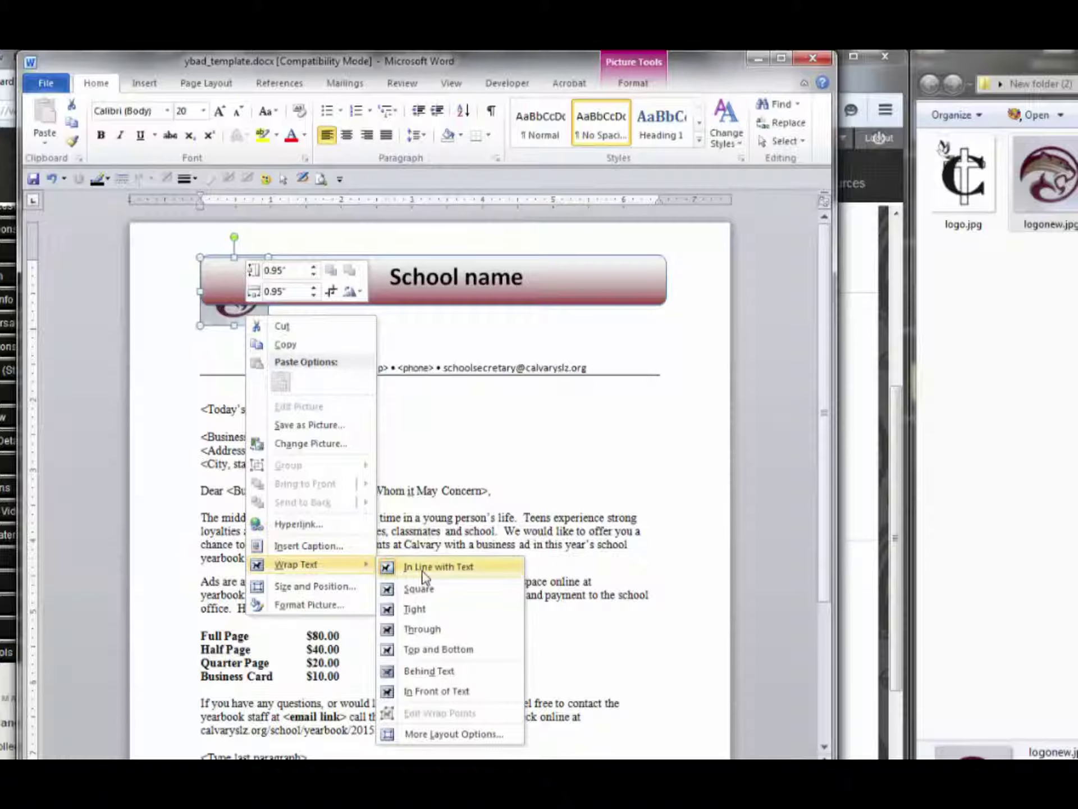
{"action": "left_click", "coordinate": [436, 693]}
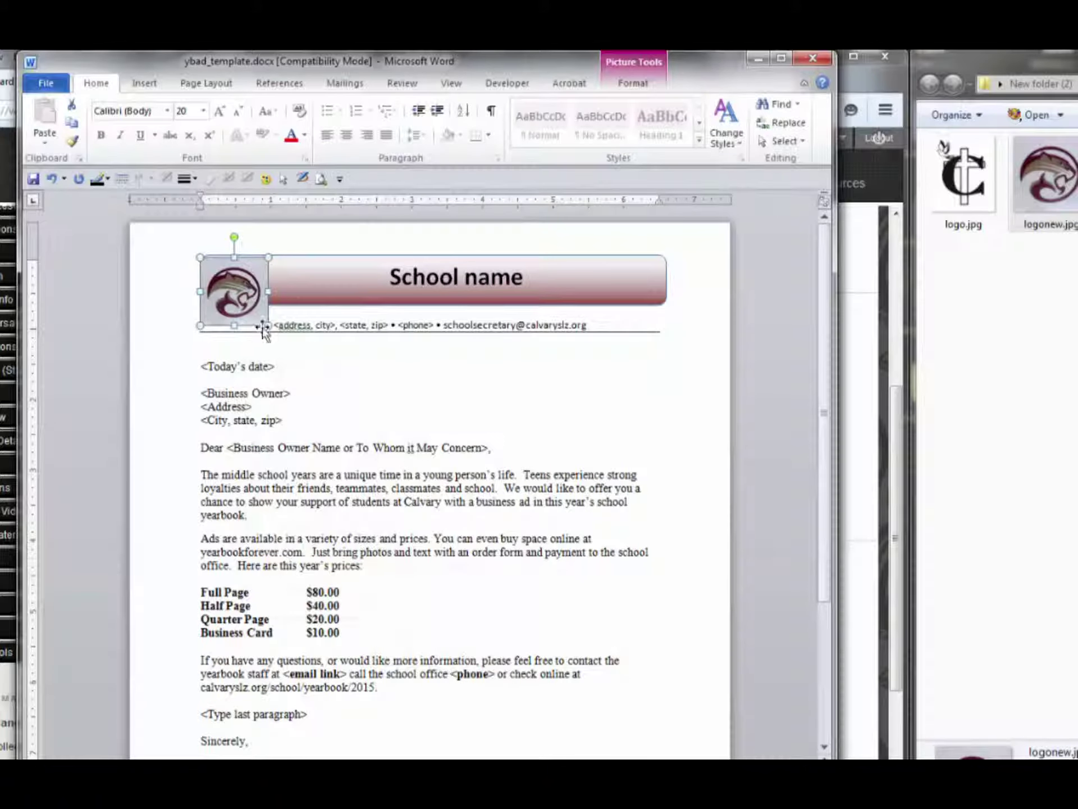
{"action": "left_click_drag", "start_coordinate": [235, 294], "coordinate": [256, 282]}
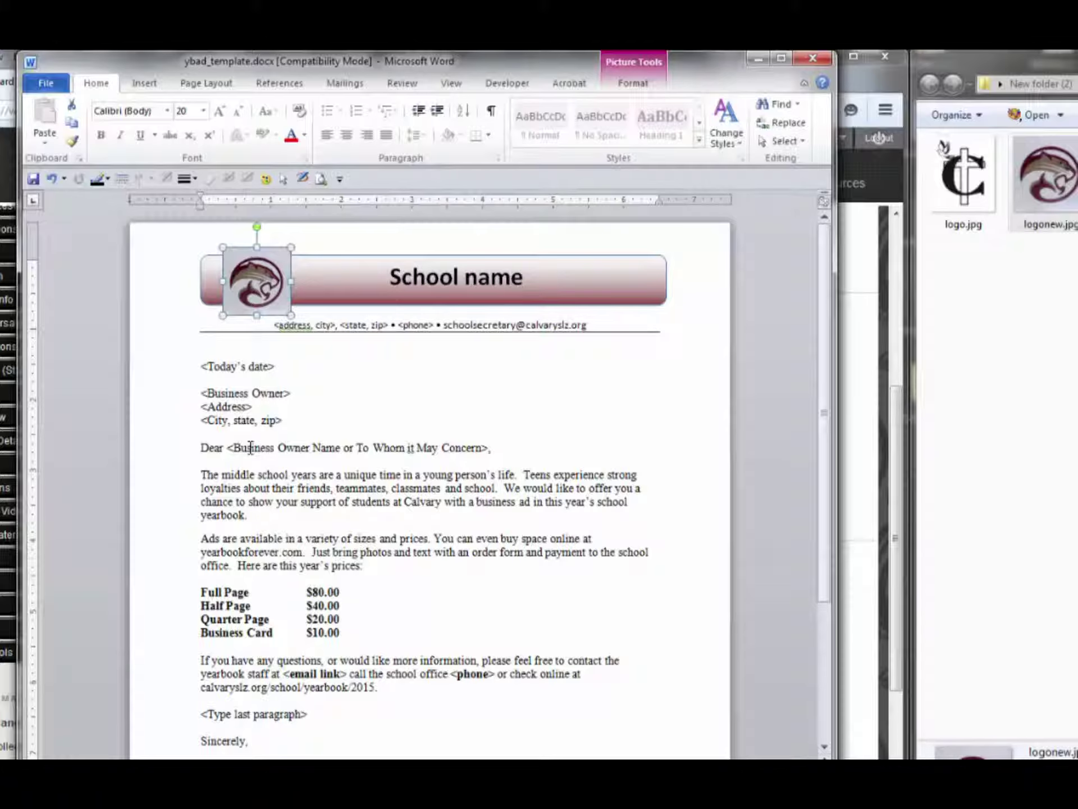
Apply the Outer Offset Diagonal Bottom Right shadow preset to the logo
{"action": "right_click", "coordinate": [269, 293]}
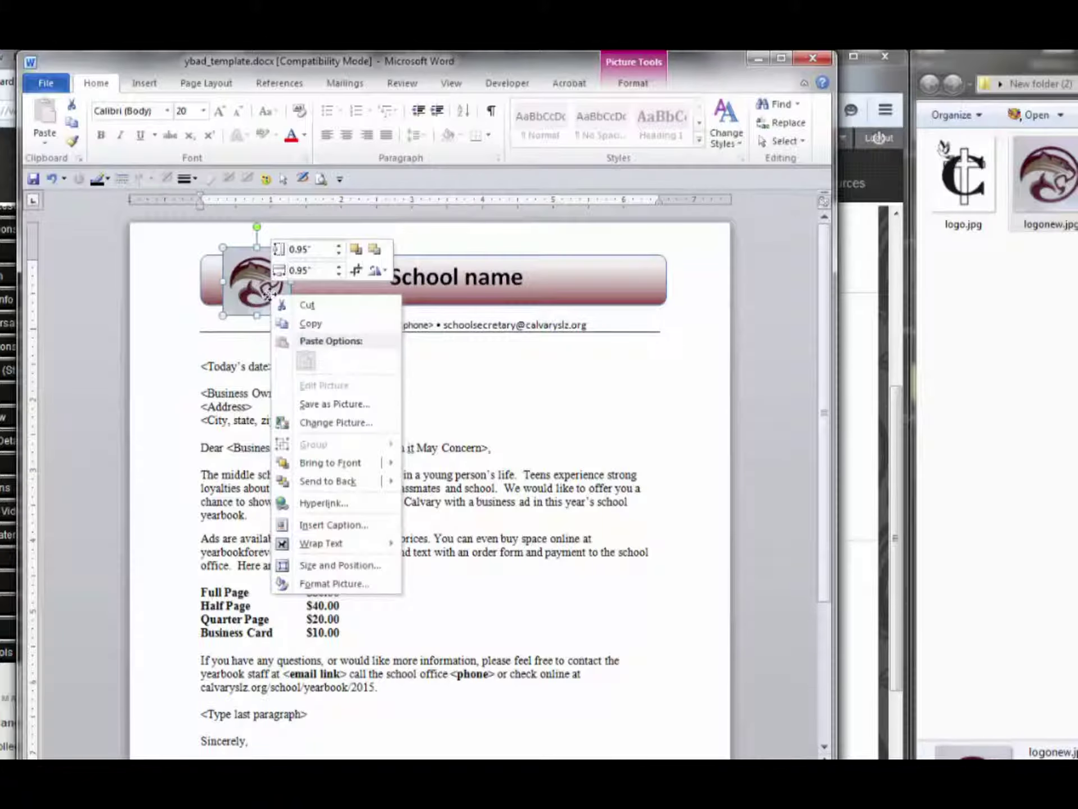
{"action": "left_click", "coordinate": [332, 584]}
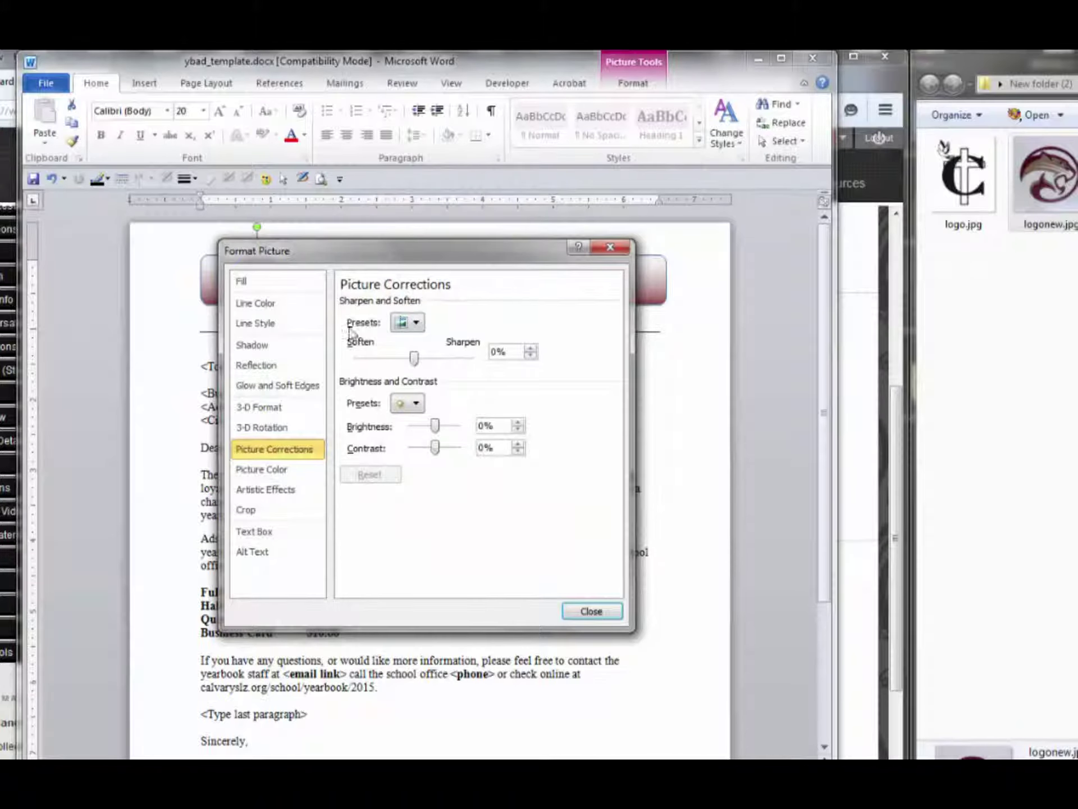
{"action": "left_click", "coordinate": [252, 345]}
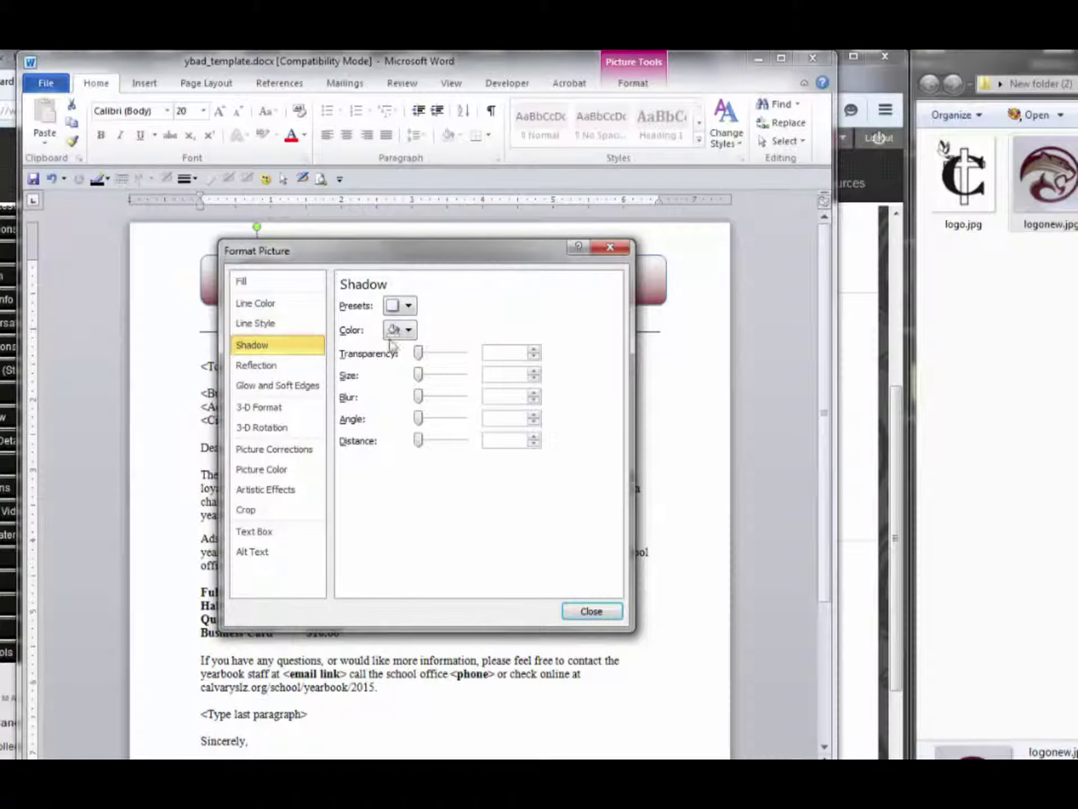
{"action": "left_click", "coordinate": [409, 306]}
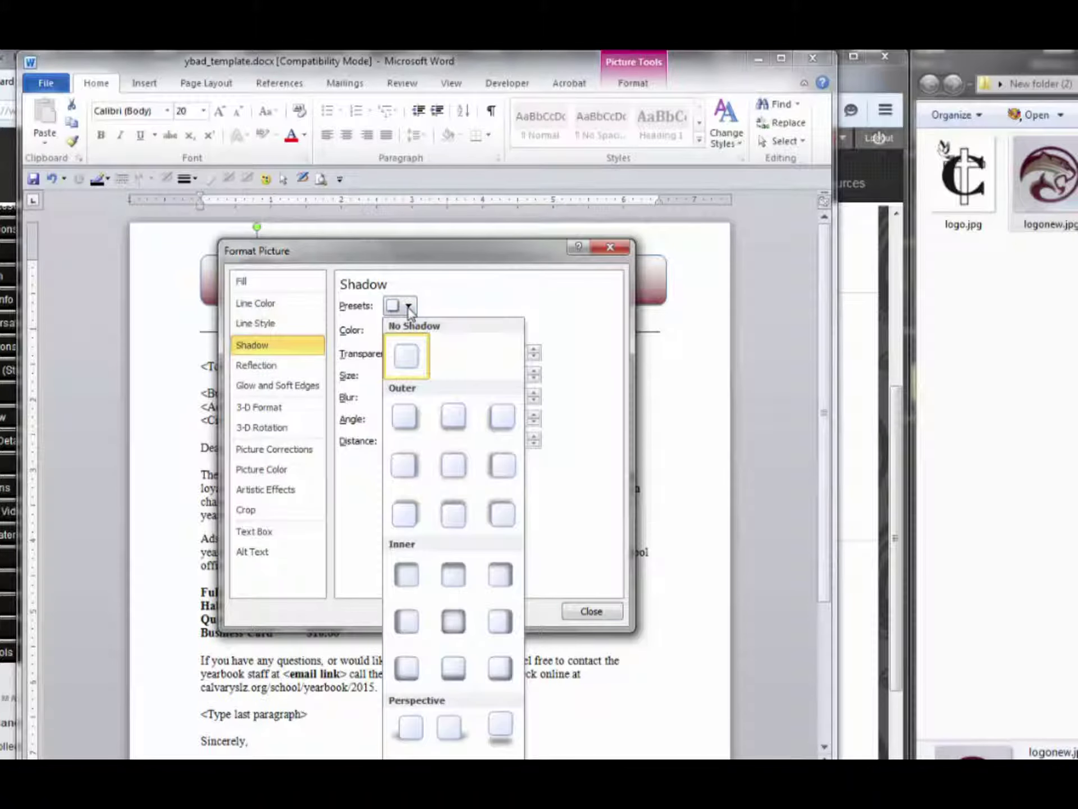
{"action": "left_click", "coordinate": [408, 420]}
{"action": "left_click", "coordinate": [589, 612]}
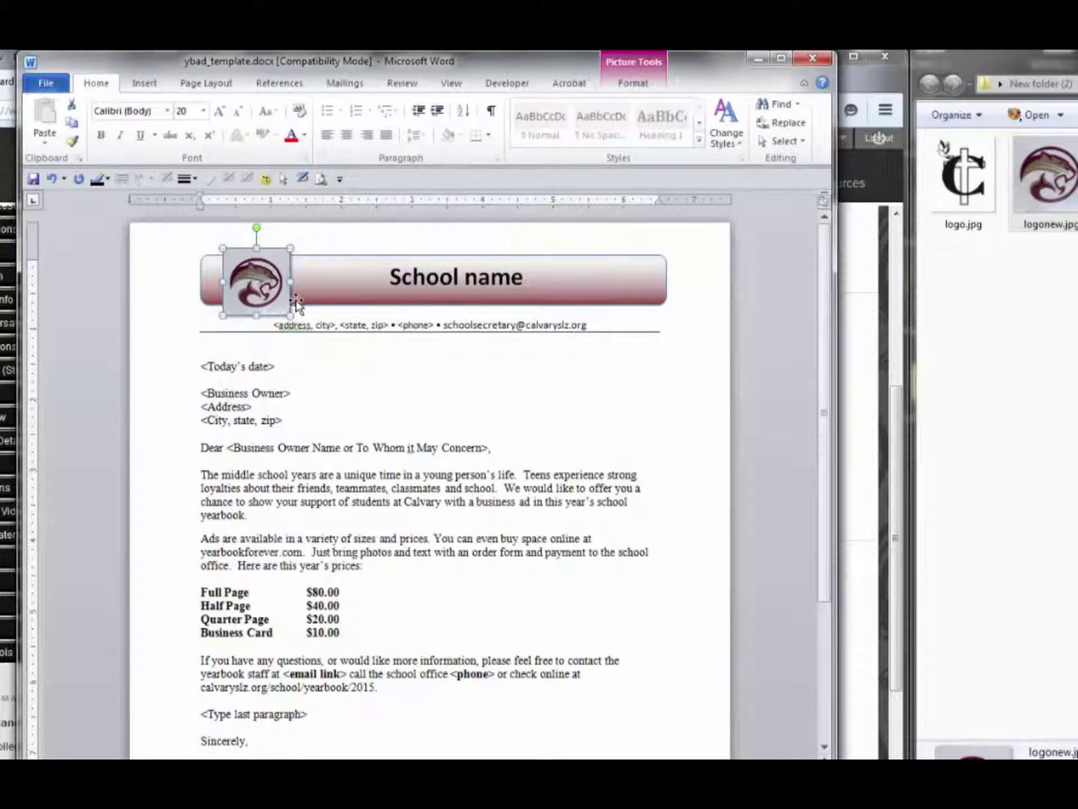
Replace the 'School name' banner title with 'Calvary Lutheran School'
{"action": "left_click", "coordinate": [433, 365]}
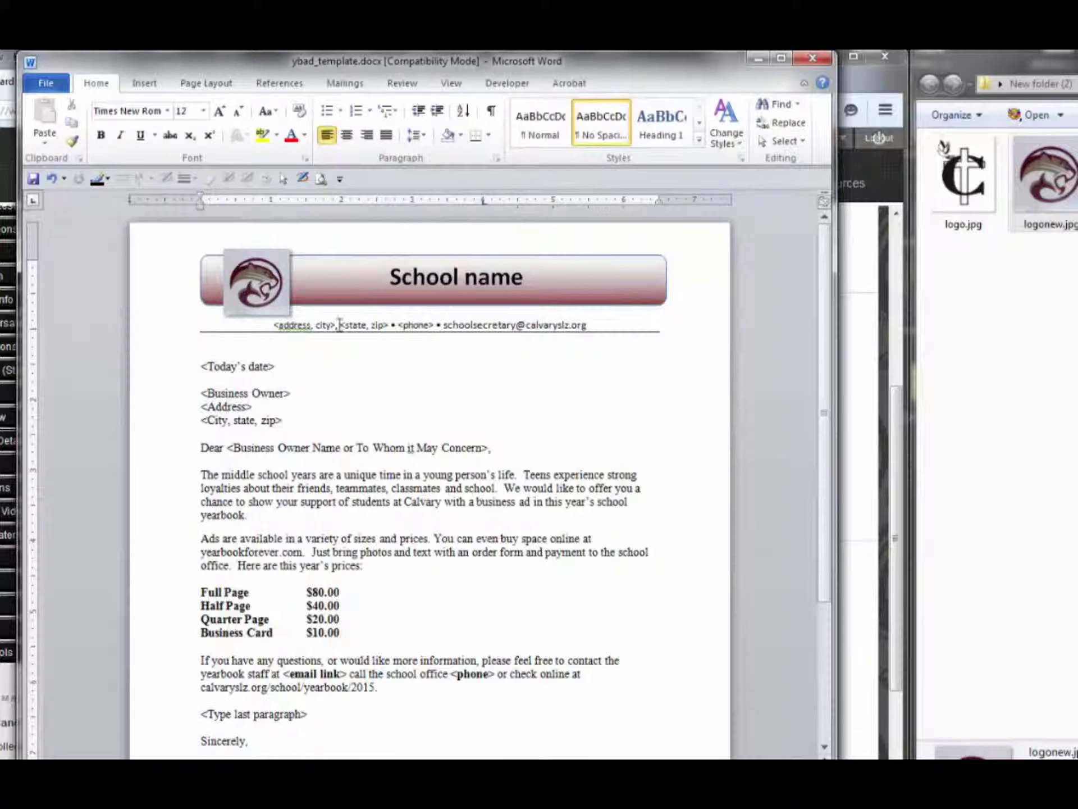
{"action": "left_click_drag", "start_coordinate": [387, 276], "coordinate": [565, 281]}
{"action": "type", "text": "C"}
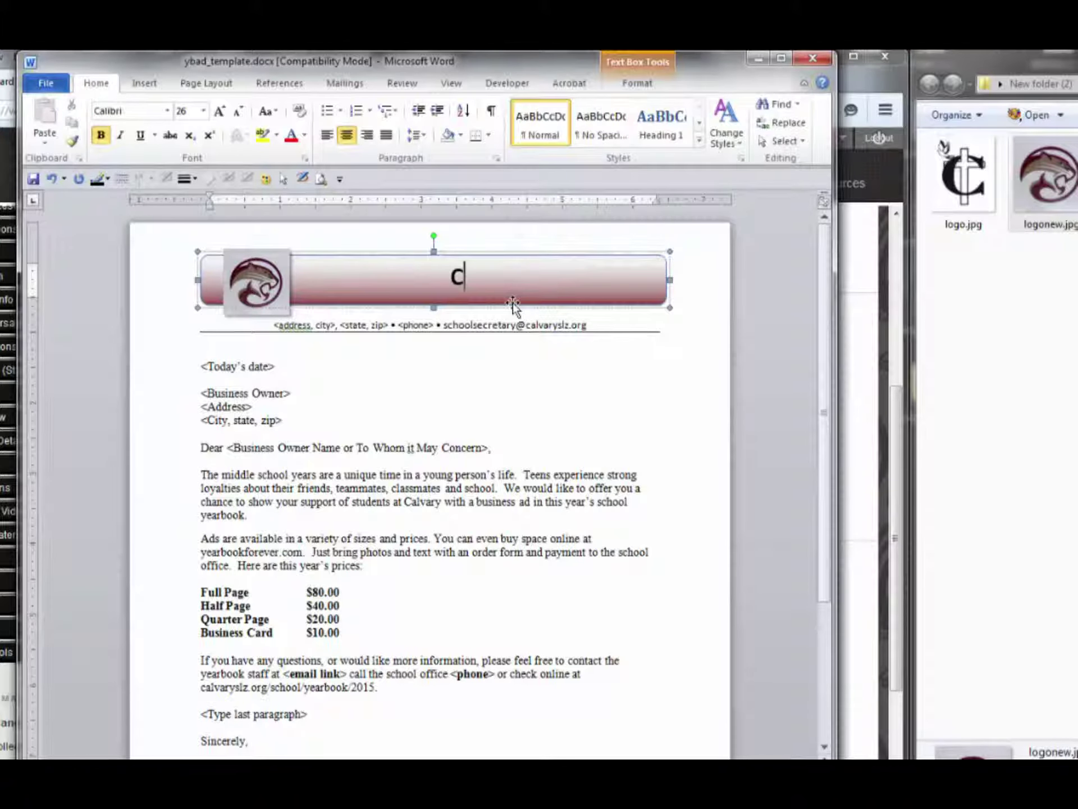
{"action": "type", "text": "alvary L"}
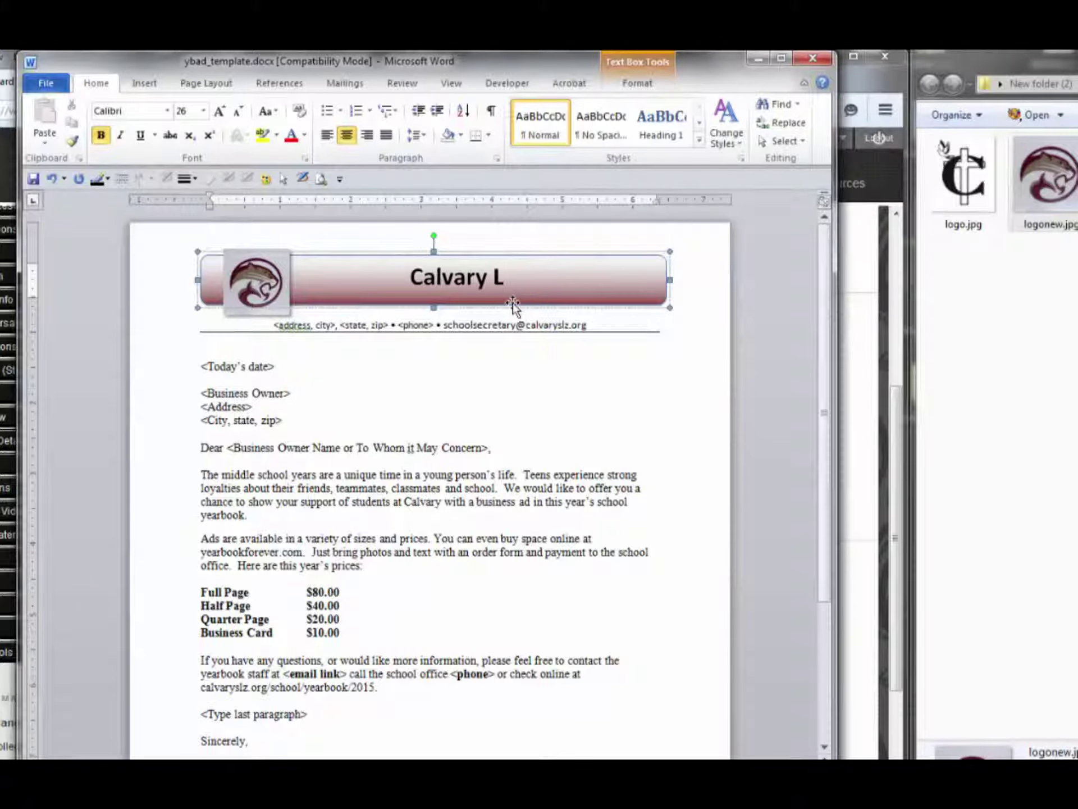
{"action": "type", "text": "utheran School"}
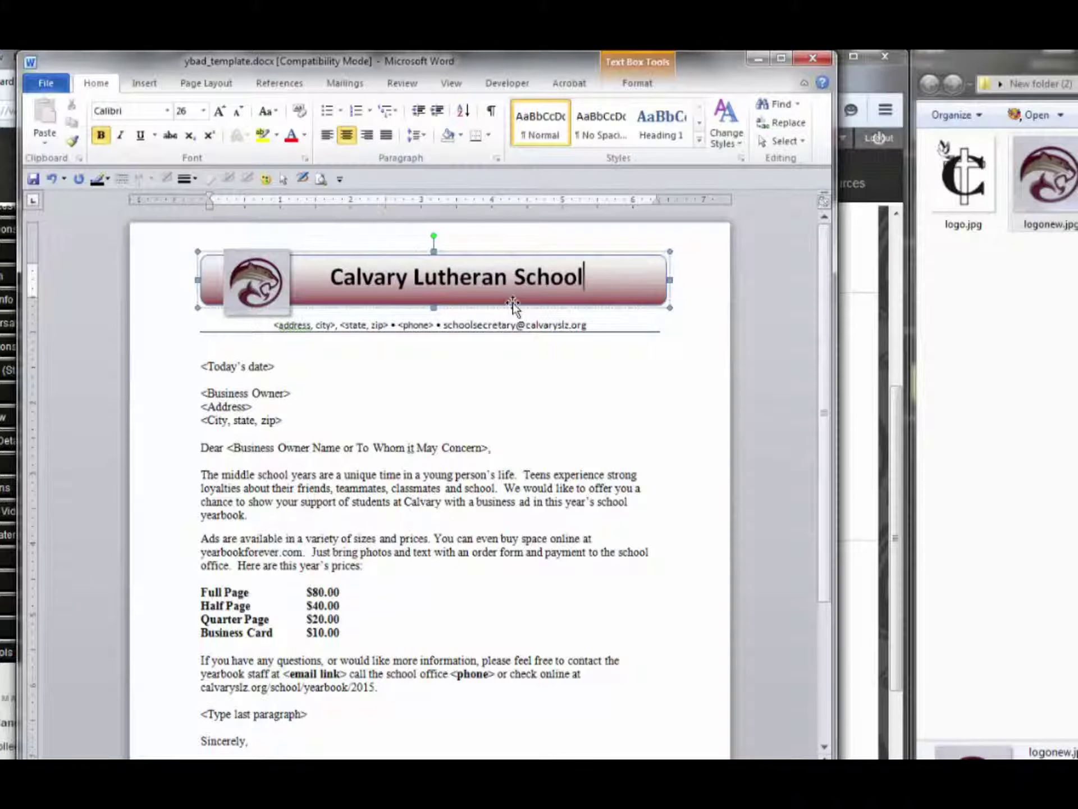
{"action": "left_click_drag", "start_coordinate": [339, 325], "coordinate": [272, 326]}
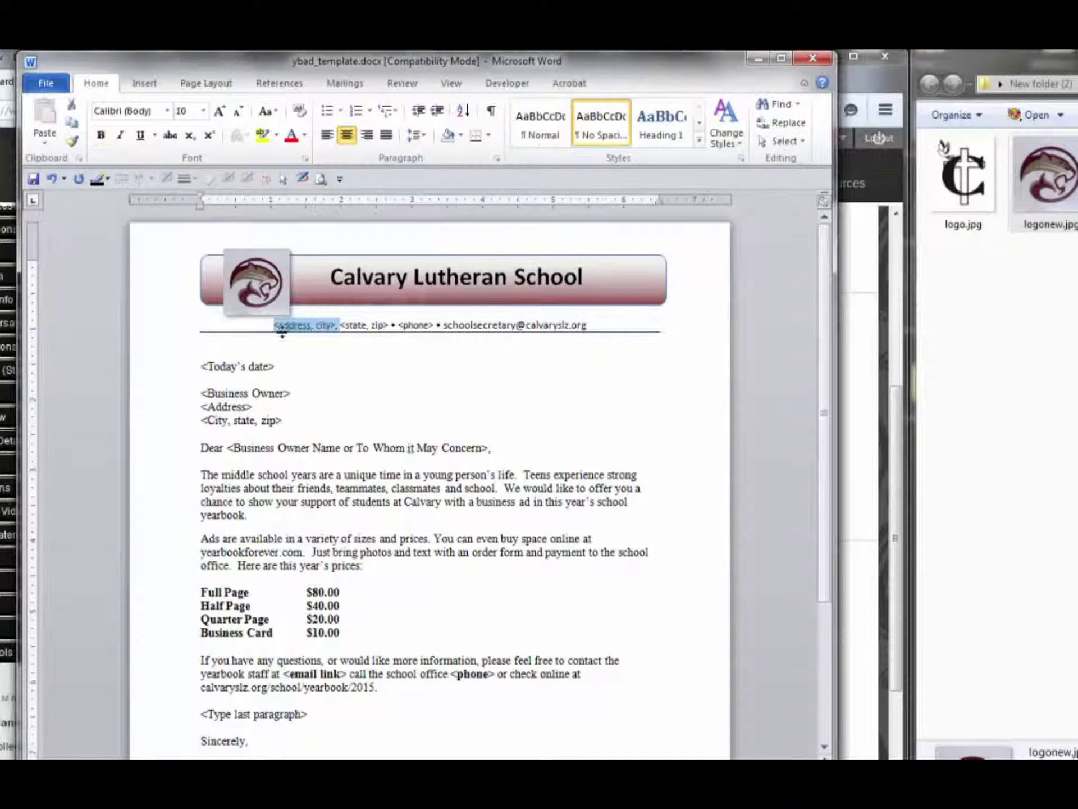
Fill the address, city and state/zip placeholders with the school's street address and zip code
{"action": "type", "text": "17200 "}
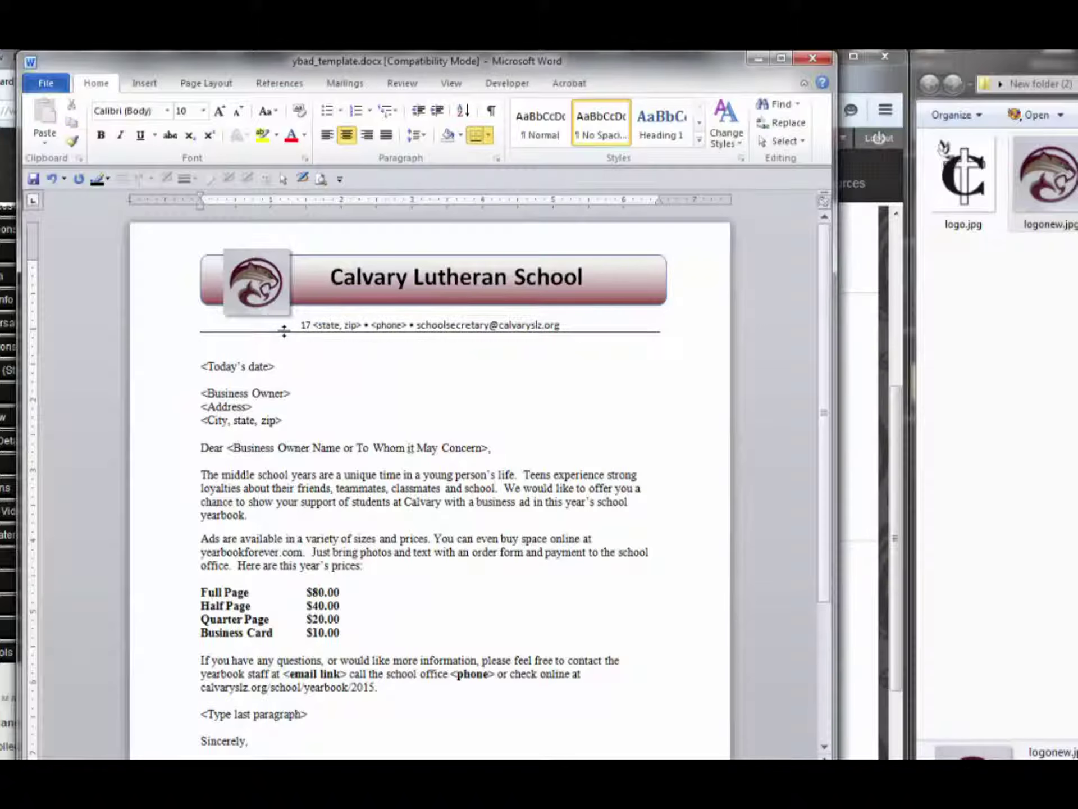
{"action": "type", "text": "Via Mag "}
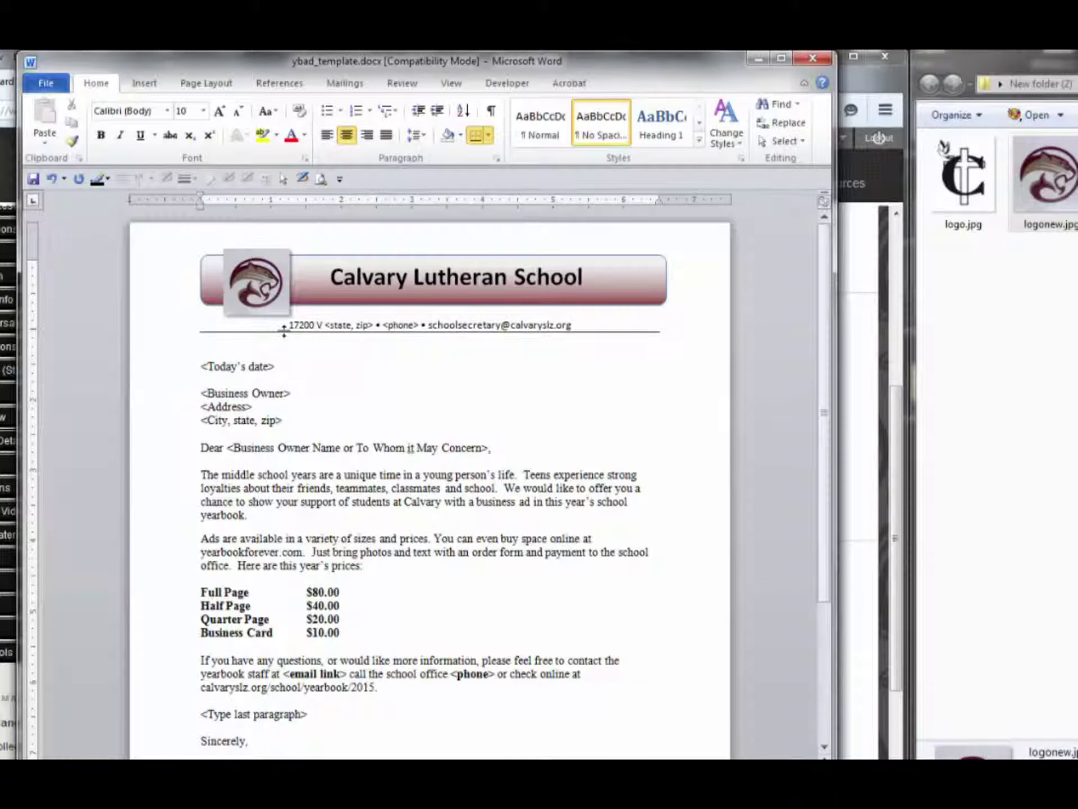
{"action": "type", "text": "dalena"}
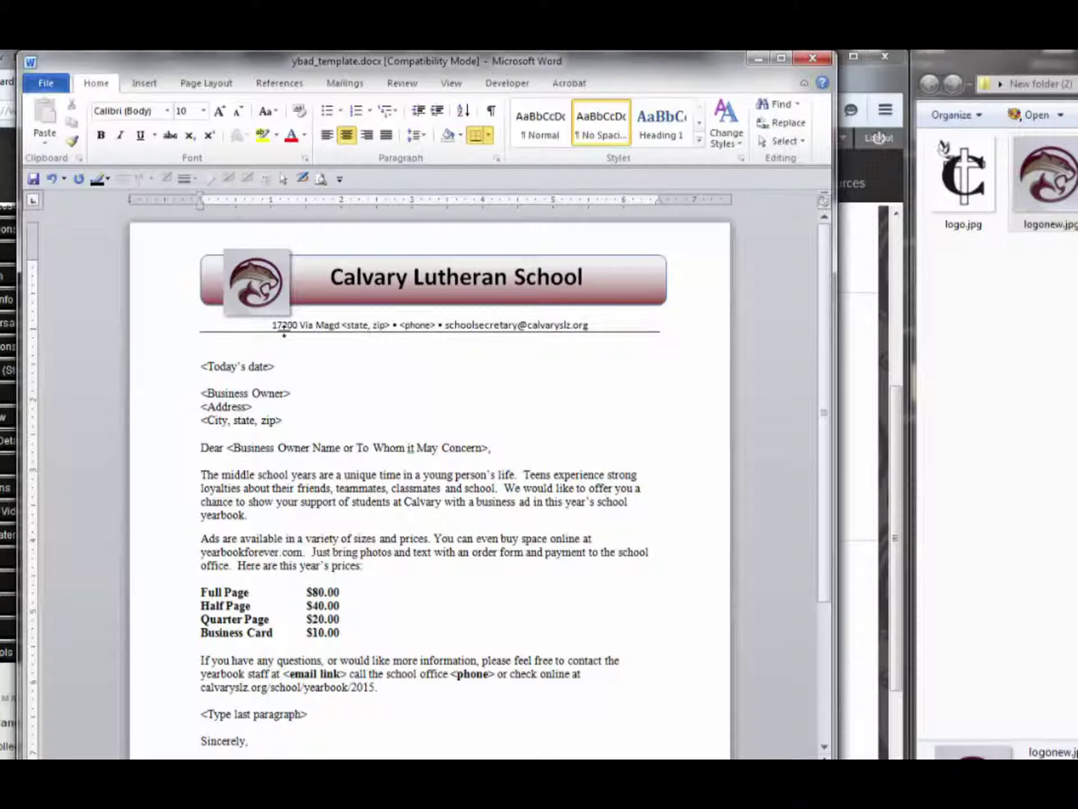
{"action": "type", "text": ", San "}
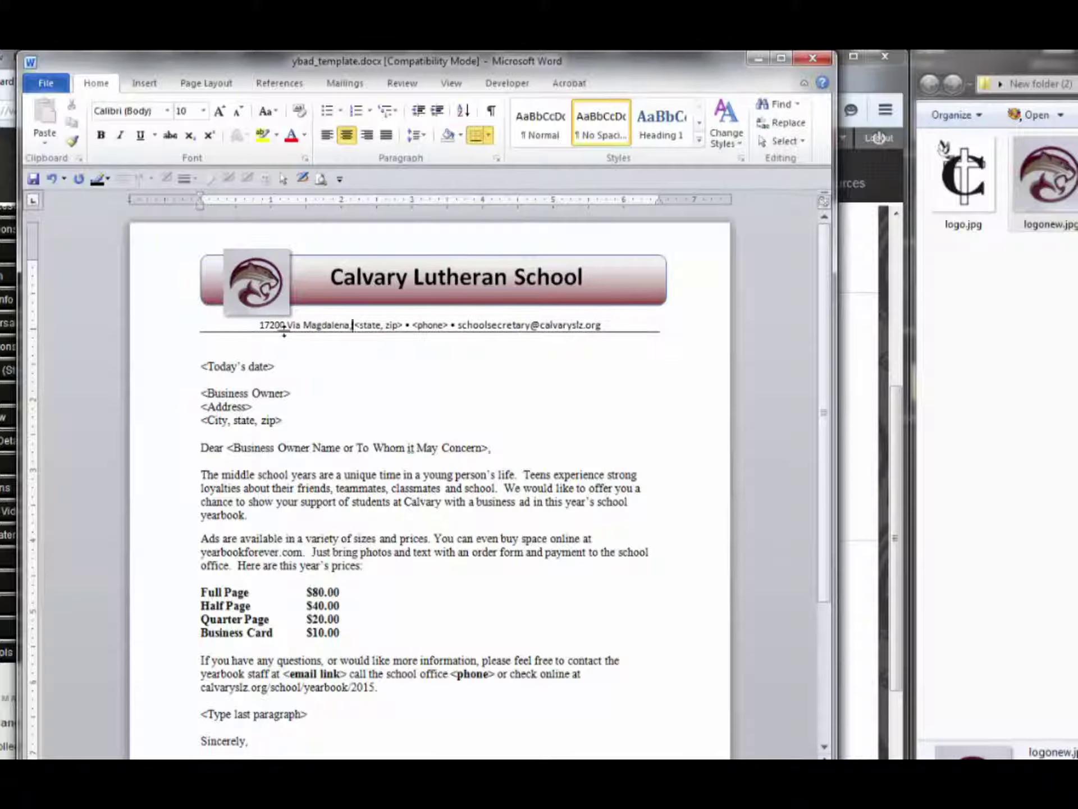
{"action": "type", "text": "Lorenzo"}
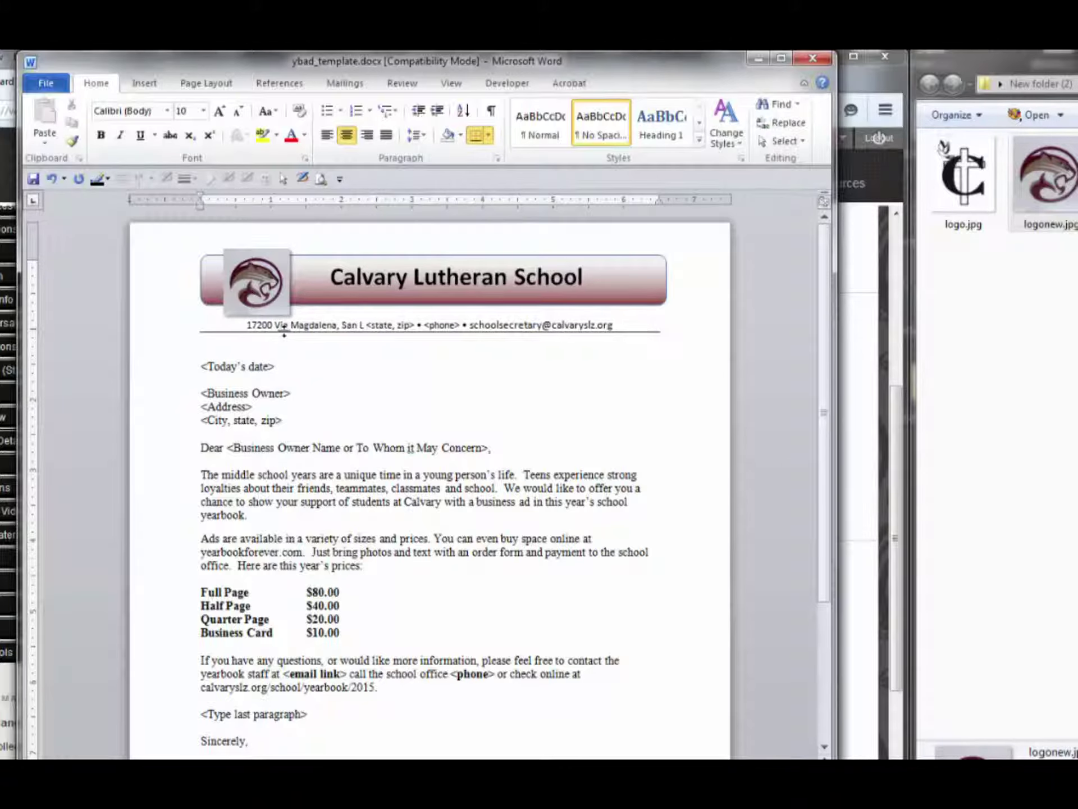
{"action": "type", "text": ", CA"}
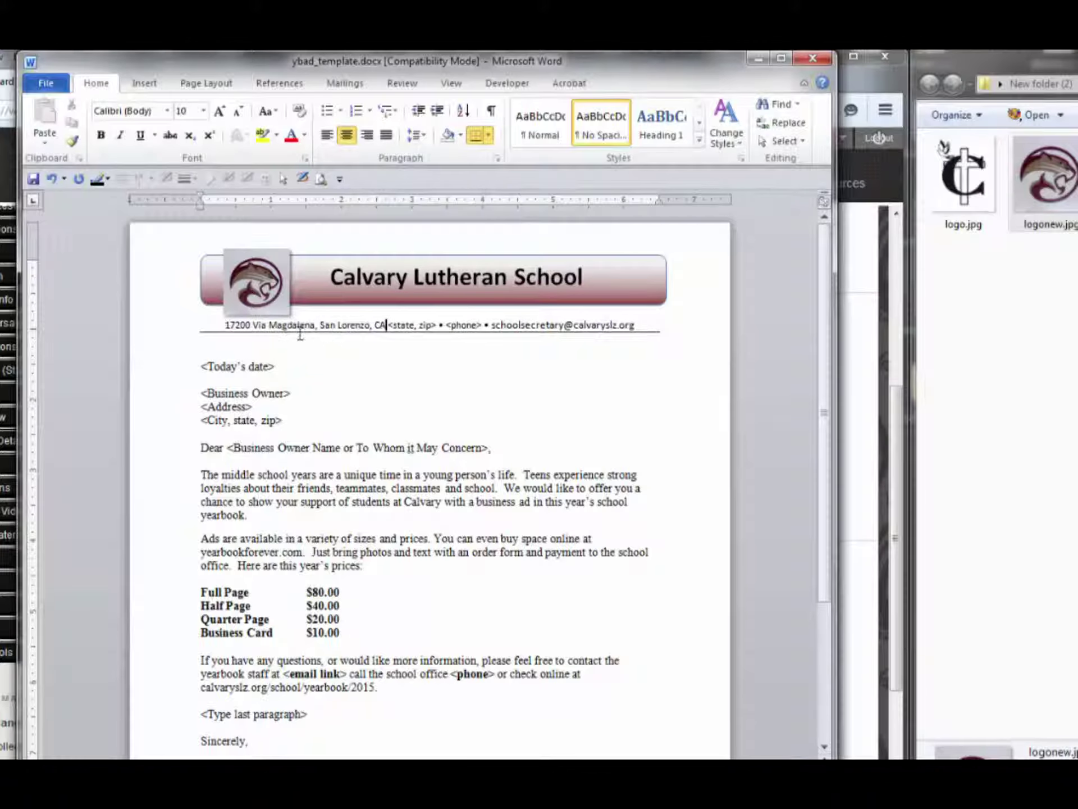
{"action": "left_click_drag", "start_coordinate": [439, 325], "coordinate": [389, 326]}
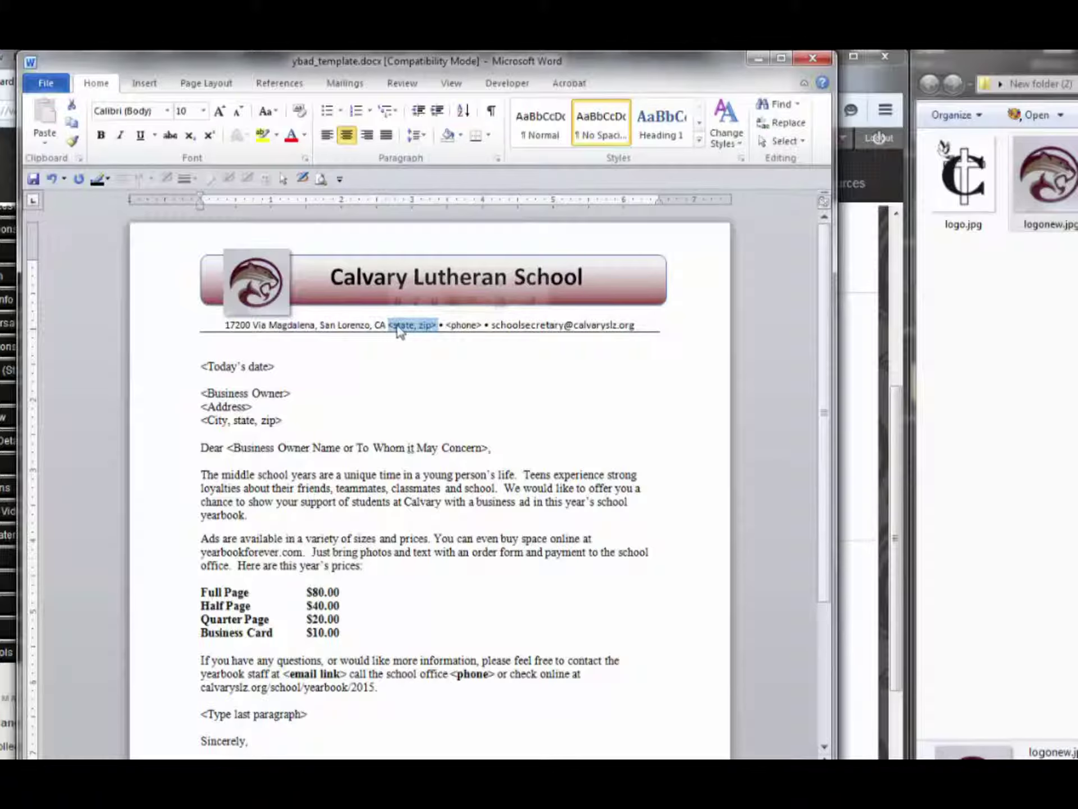
{"action": "type", "text": "94580"}
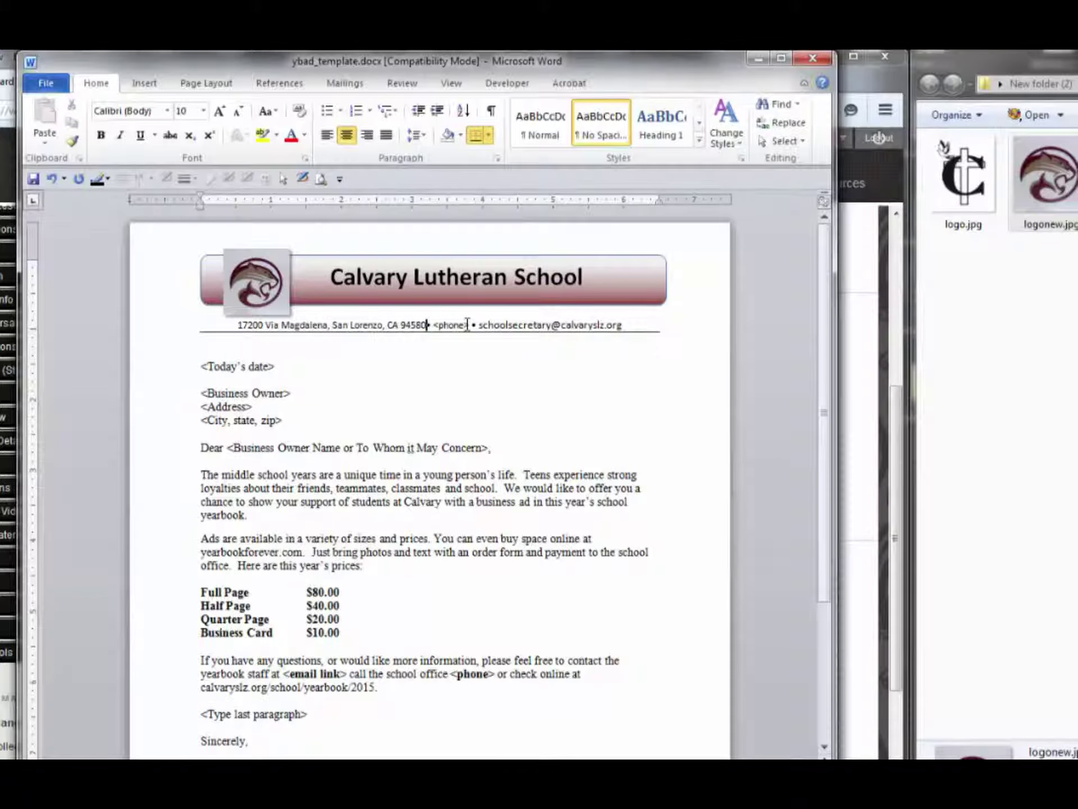
Enter the school's phone number in the contact line and delete its stray extra 8
{"action": "left_click_drag", "start_coordinate": [468, 325], "coordinate": [434, 326]}
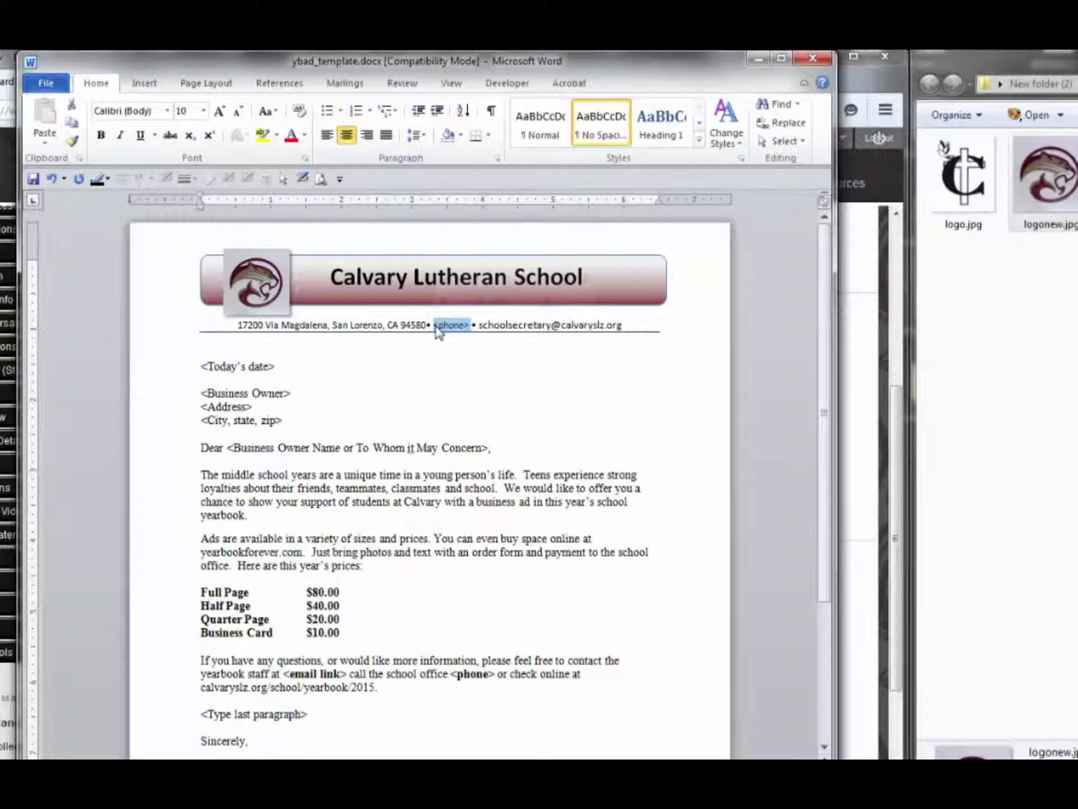
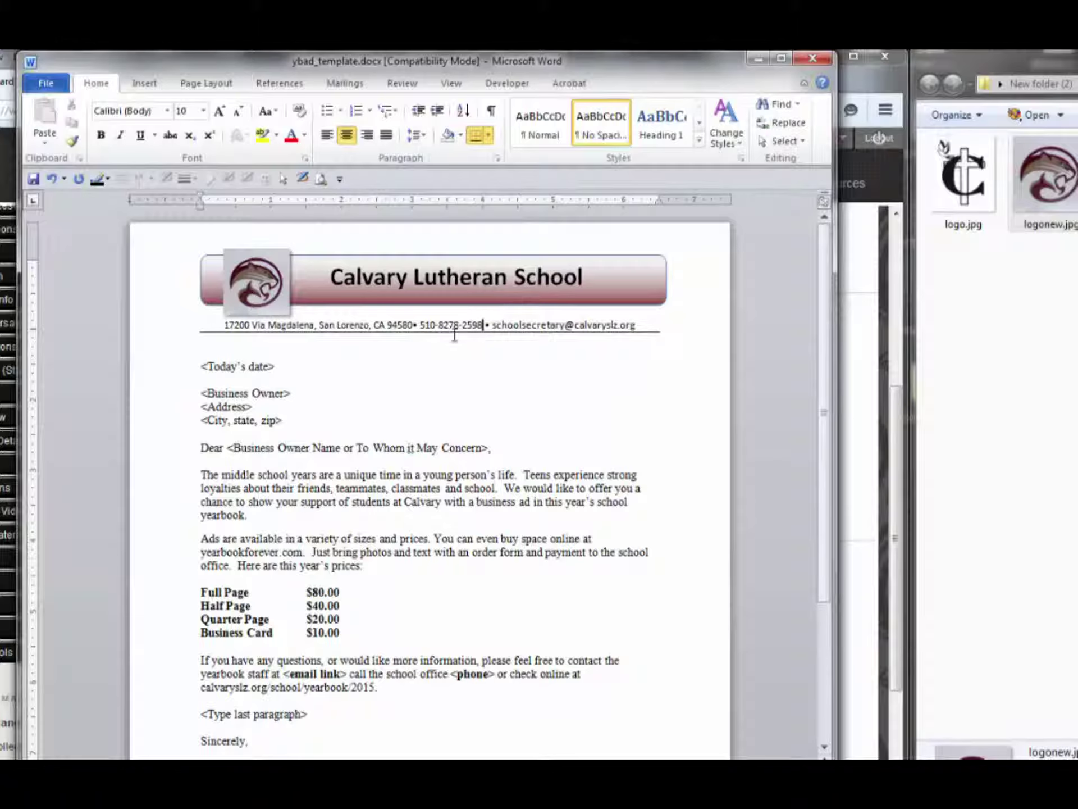
{"action": "left_click", "coordinate": [447, 324]}
{"action": "key", "text": "BackSpace"}
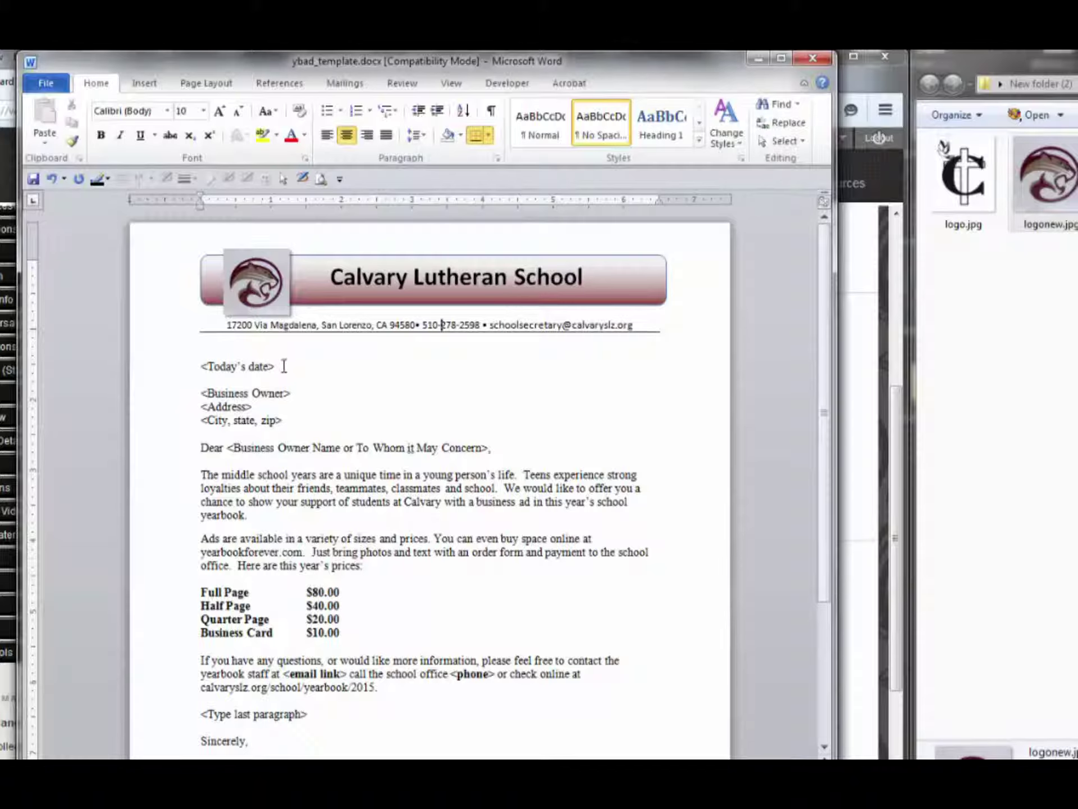
Enter February 27, 2015 as the date and trim the greeting to 'To Whom it May Concern'
{"action": "left_click_drag", "start_coordinate": [277, 368], "coordinate": [212, 371]}
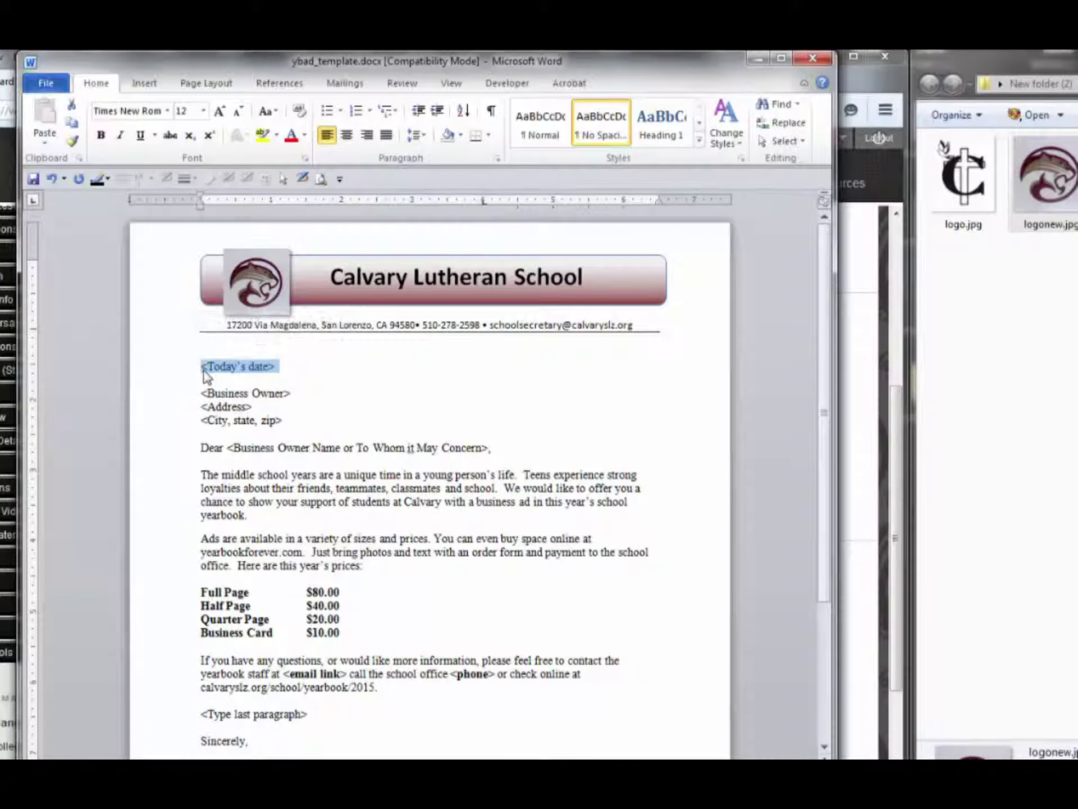
{"action": "type", "text": "February 2"}
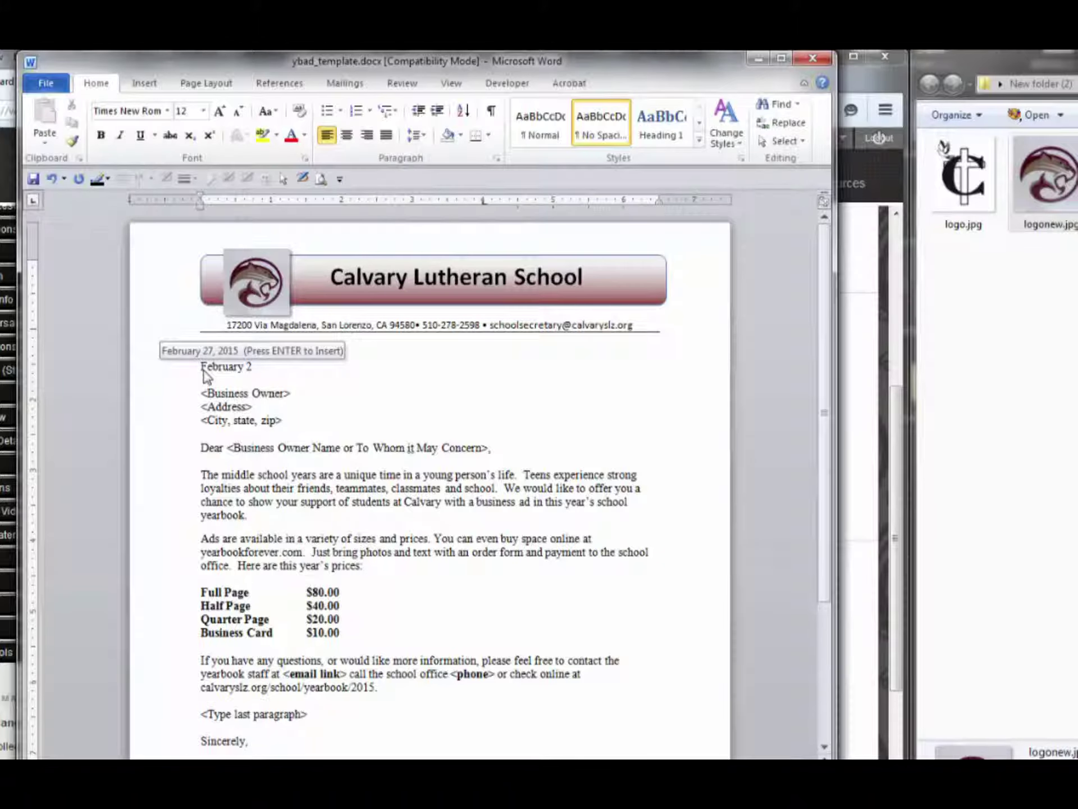
{"action": "type", "text": "7, 2015"}
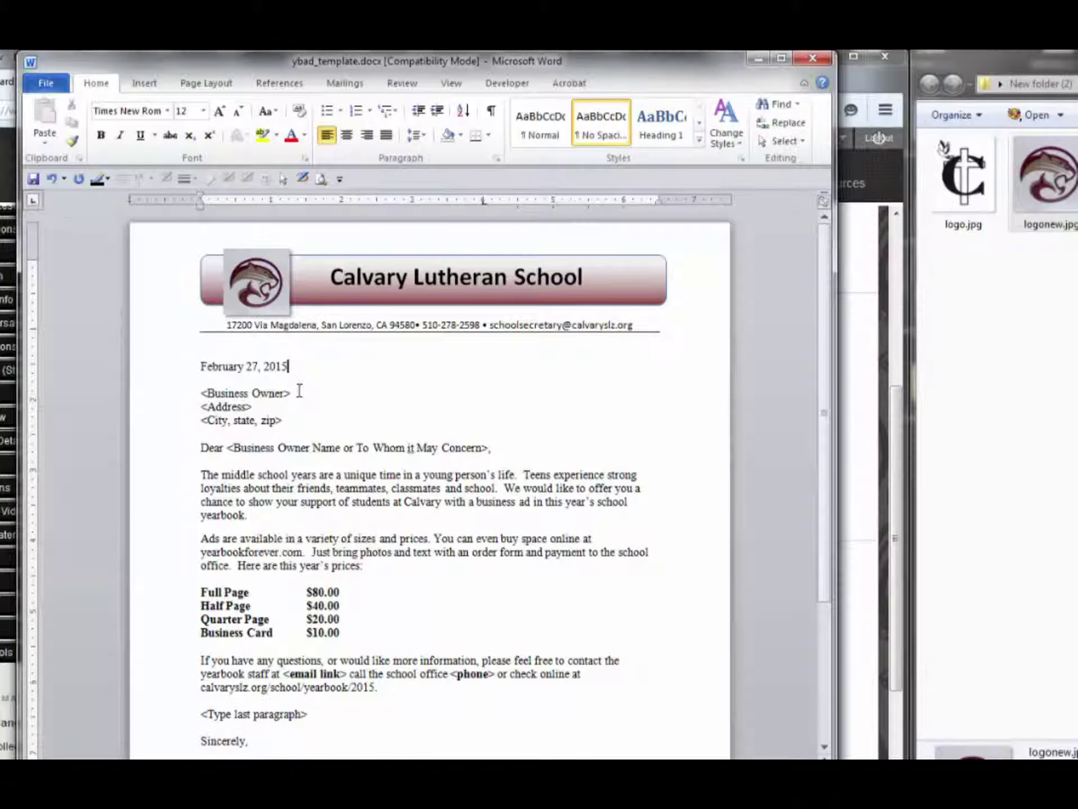
{"action": "left_click_drag", "start_coordinate": [291, 393], "coordinate": [201, 394]}
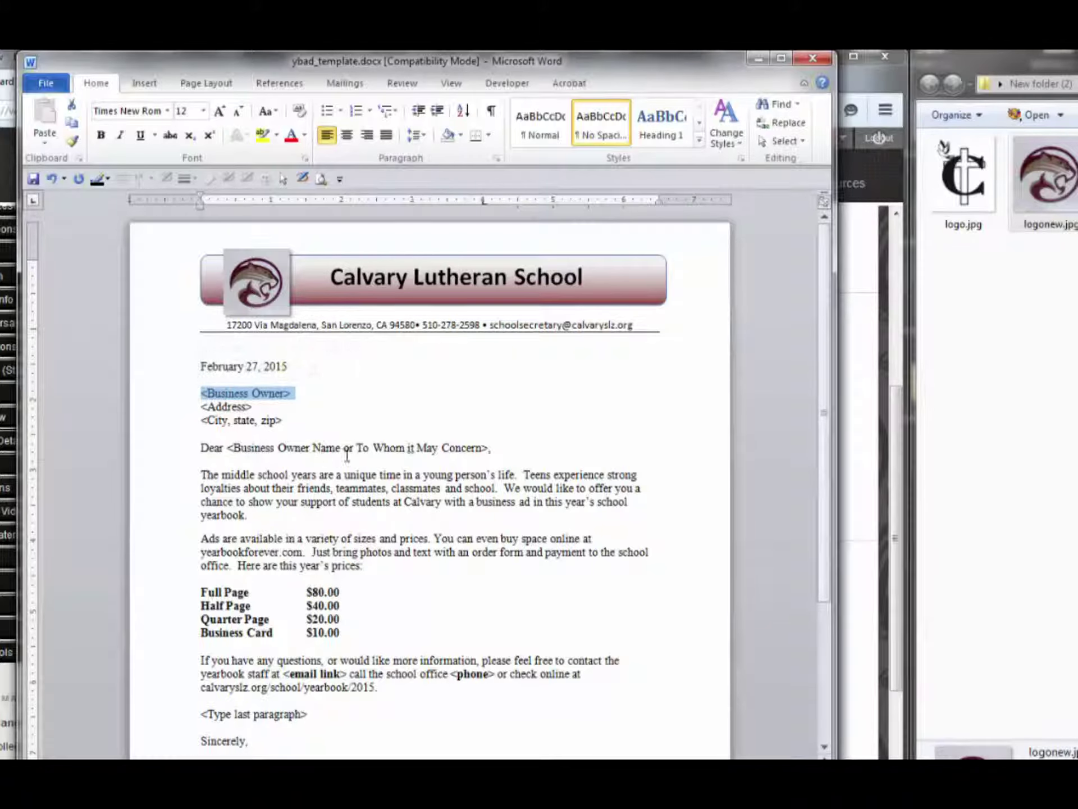
{"action": "left_click_drag", "start_coordinate": [357, 448], "coordinate": [211, 451]}
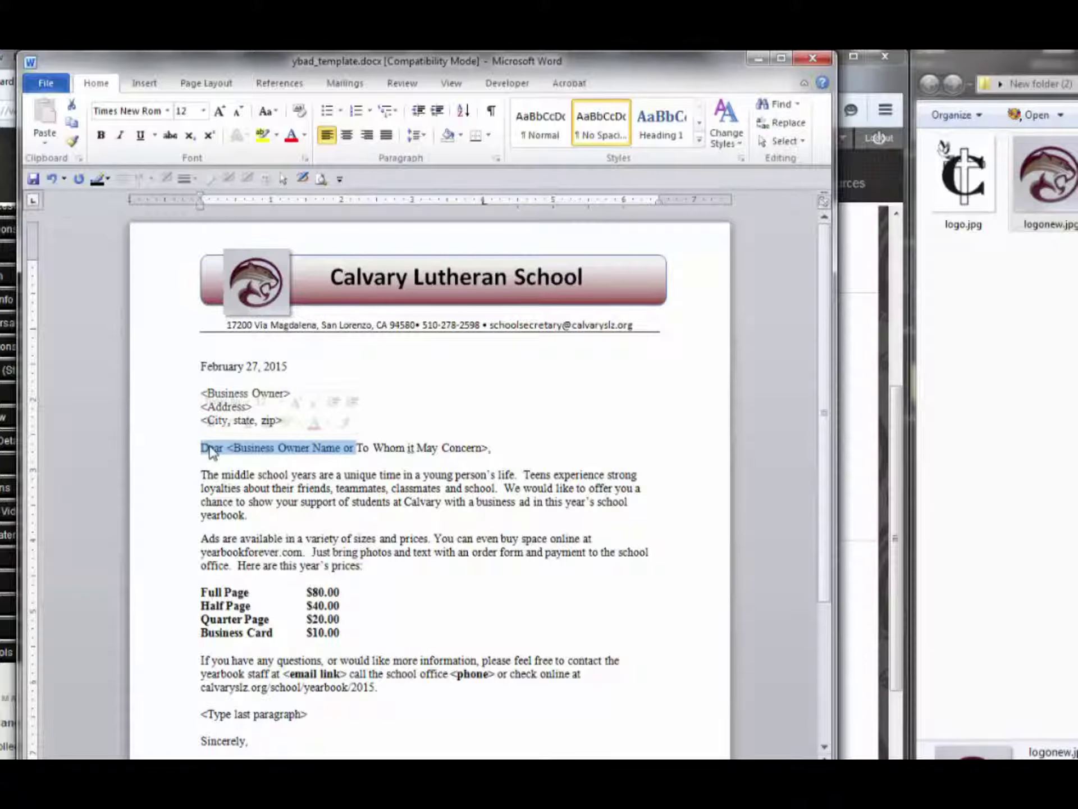
{"action": "key", "text": "Delete"}
{"action": "key", "text": "ctrl+Right"}
{"action": "key", "text": "ctrl+Right"}
{"action": "key", "text": "ctrl+Right"}
{"action": "key", "text": "ctrl+Right"}
{"action": "key", "text": "ctrl+Right"}
{"action": "key", "text": "BackSpace"}
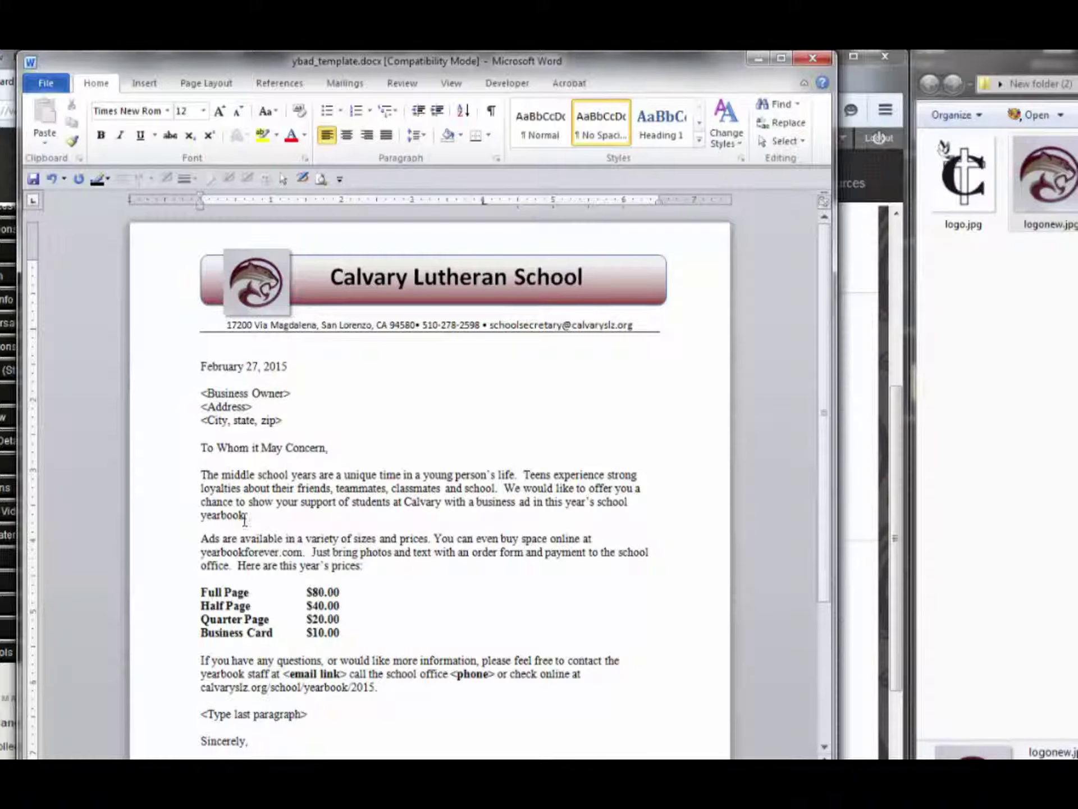
{"action": "key", "text": "Delete"}
{"action": "type", "text": ","}
{"action": "scroll", "coordinate": [828, 422], "scroll_direction": "down", "scroll_amount": 1}
{"action": "scroll", "coordinate": [828, 422], "scroll_direction": "down", "scroll_amount": 5}
{"action": "key", "text": "BackSpace"}
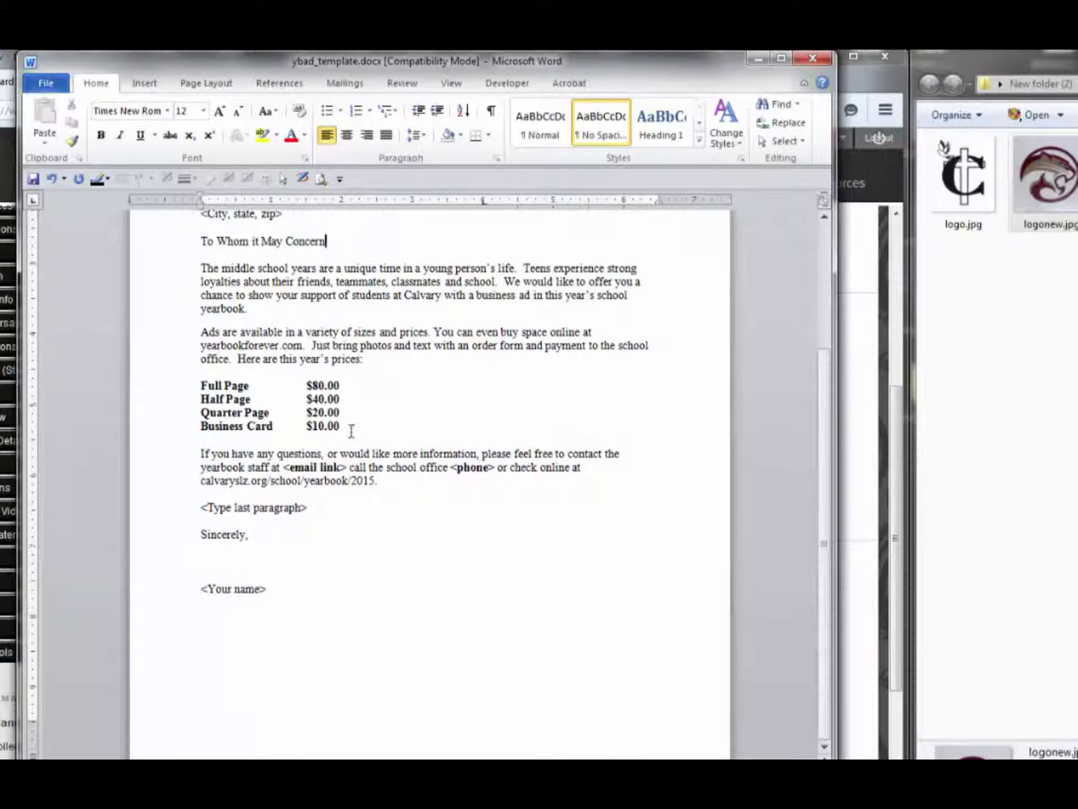
Give the four ad-size price lines dotted tab leaders, e.g. 'Full Page ........ $80.00'
{"action": "type", "text": ","}
{"action": "left_click_drag", "start_coordinate": [340, 427], "coordinate": [196, 385]}
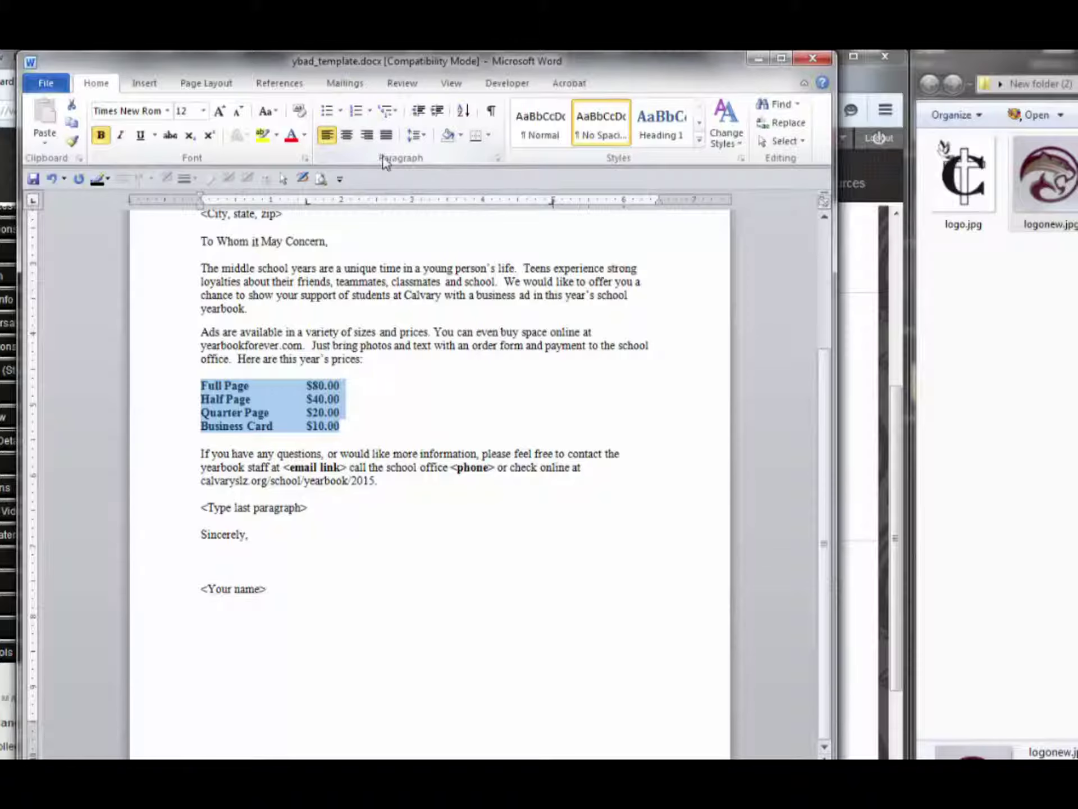
{"action": "left_click", "coordinate": [497, 159]}
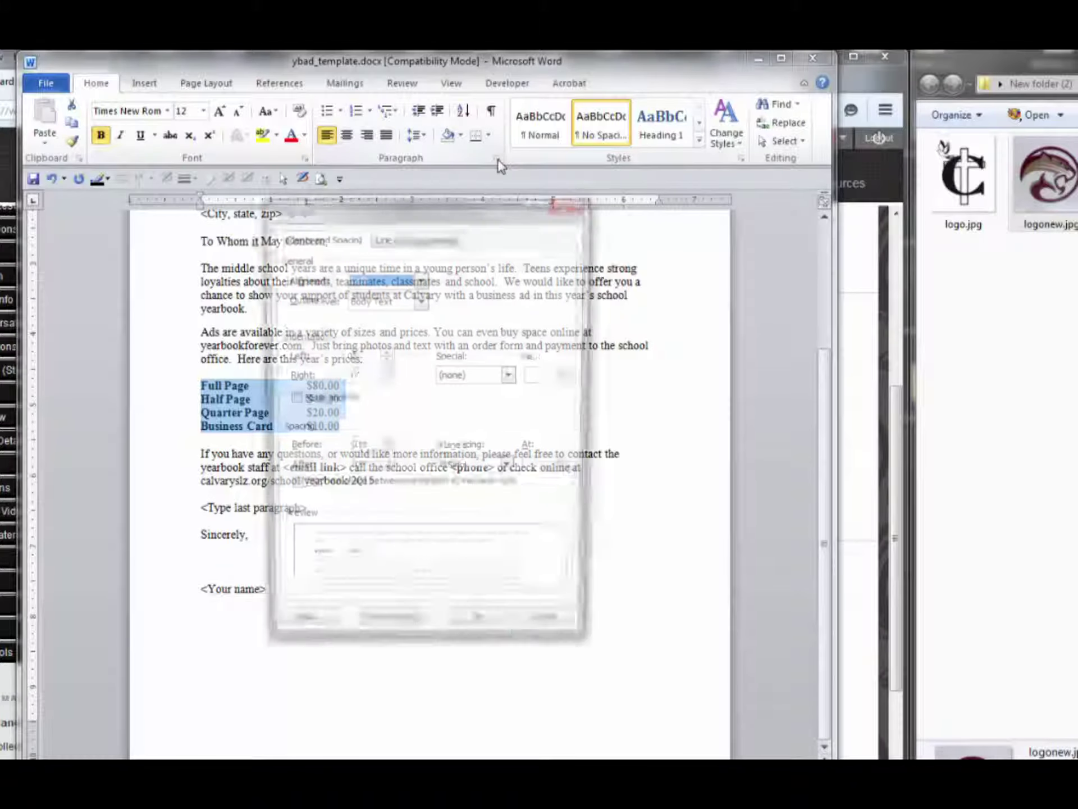
{"action": "left_click", "coordinate": [306, 634]}
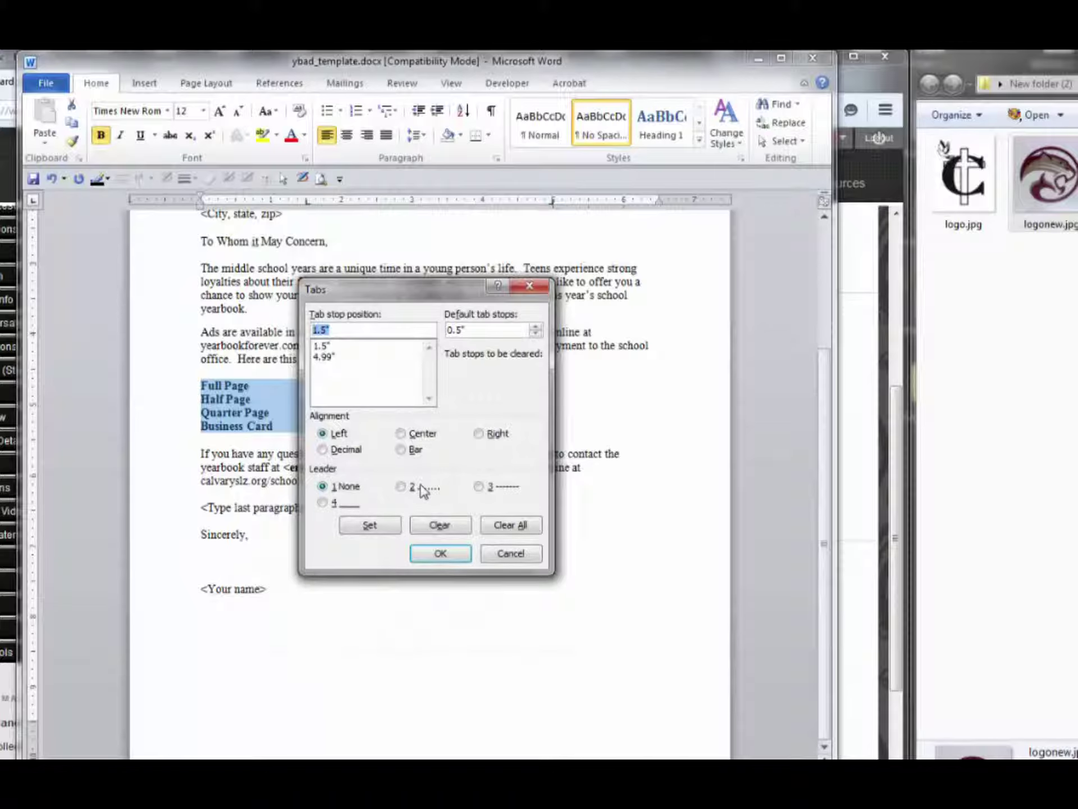
{"action": "left_click", "coordinate": [401, 487]}
{"action": "left_click", "coordinate": [443, 555]}
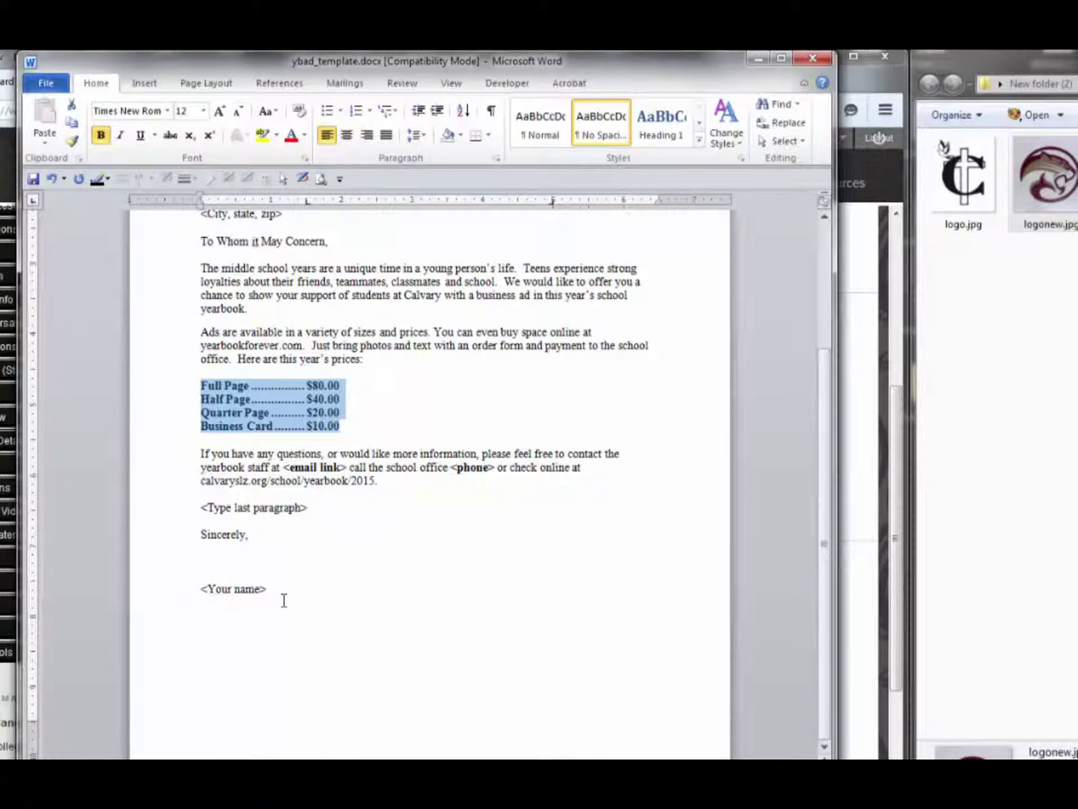
Replace the <email link> placeholder with the school secretary's e-mail address
{"action": "left_click", "coordinate": [348, 467]}
{"action": "left_click_drag", "start_coordinate": [347, 467], "coordinate": [283, 468]}
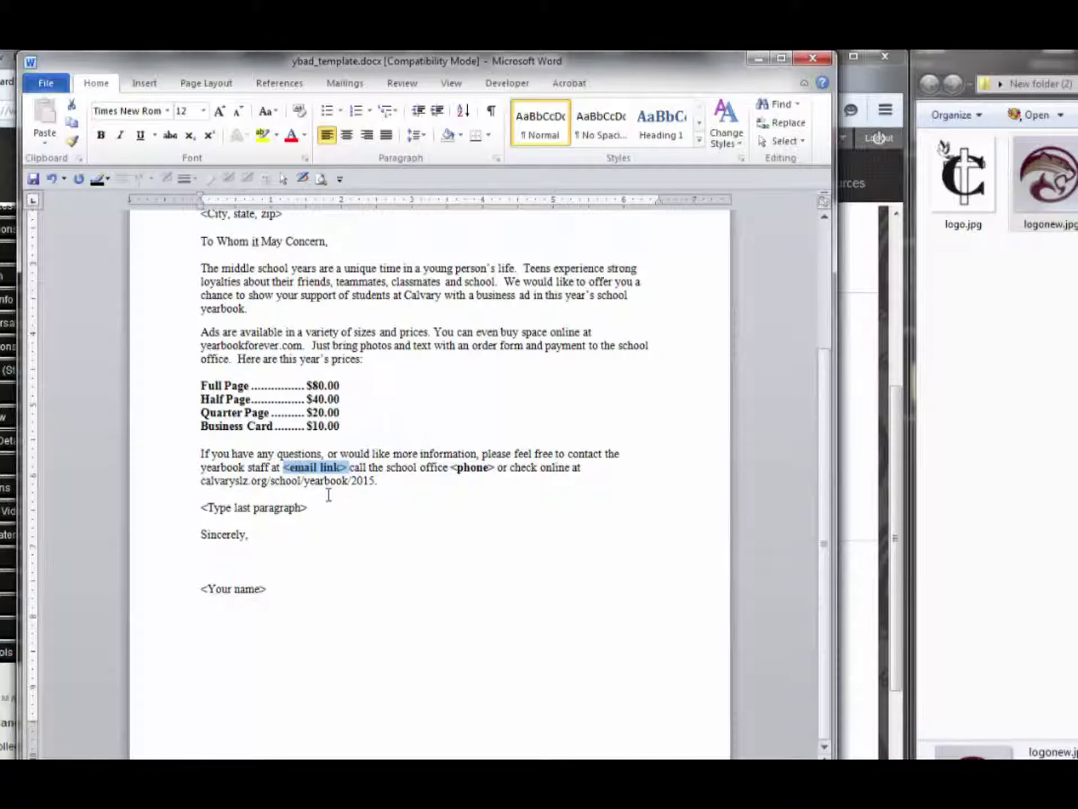
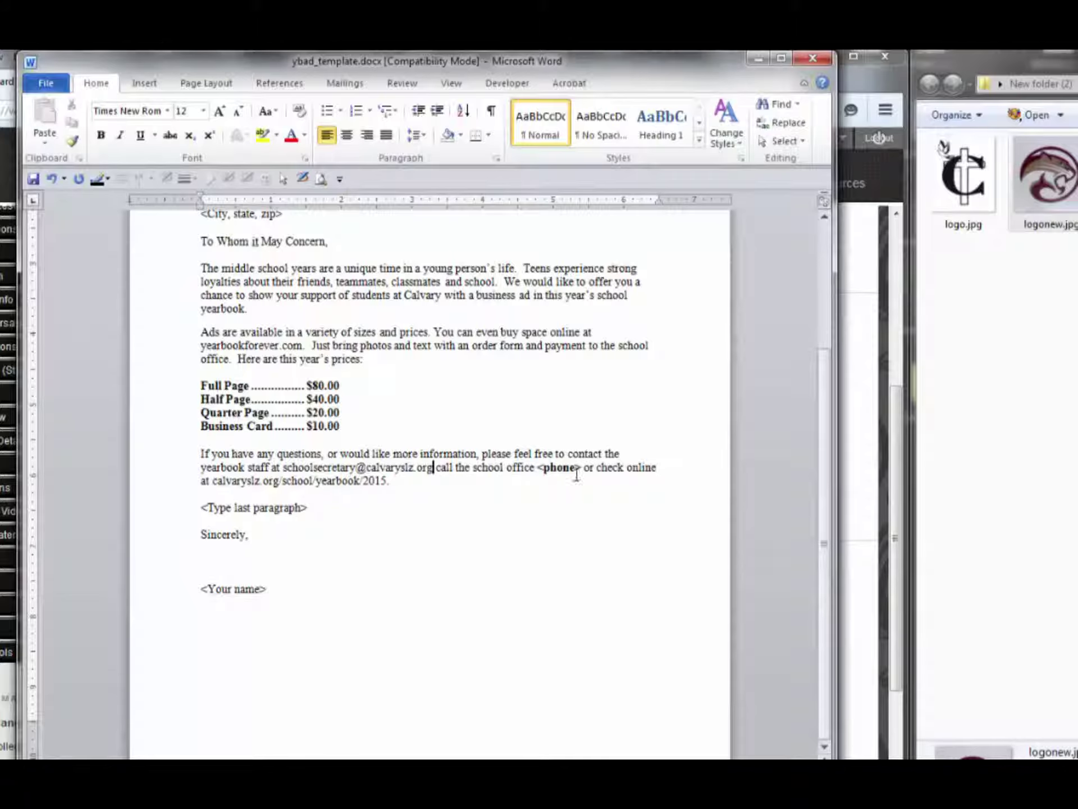
Replace the <phone> placeholder with the school office phone number
{"action": "left_click_drag", "start_coordinate": [581, 470], "coordinate": [539, 469]}
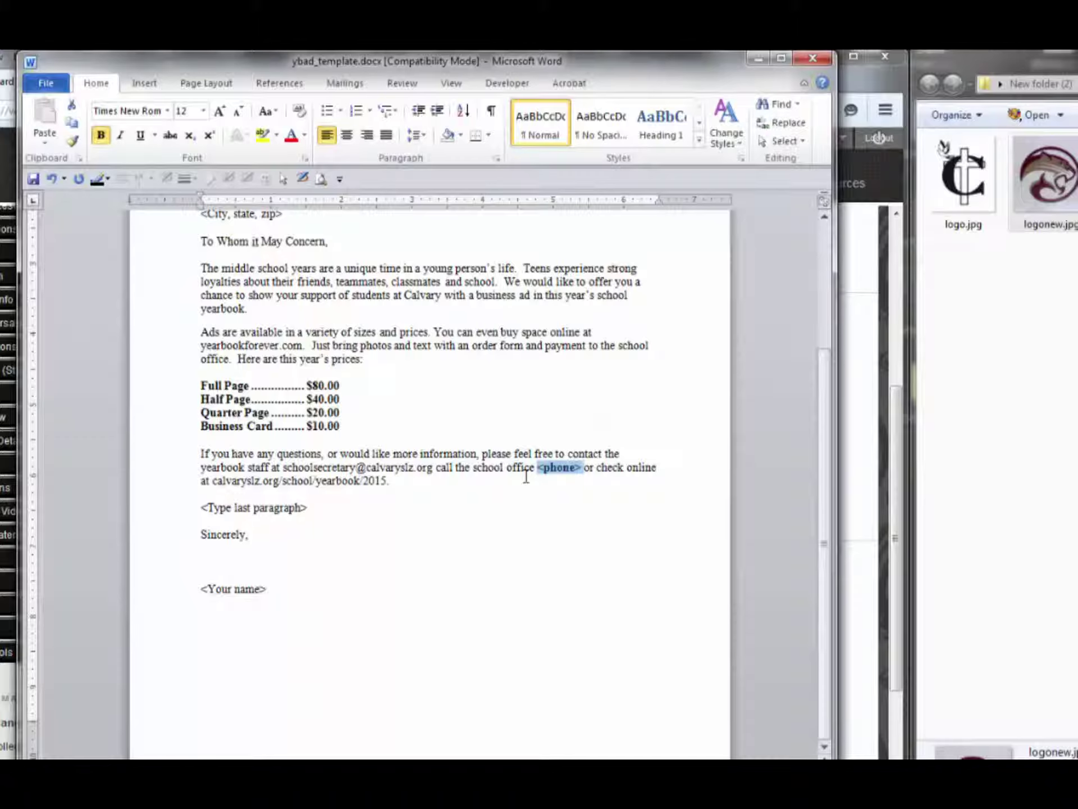
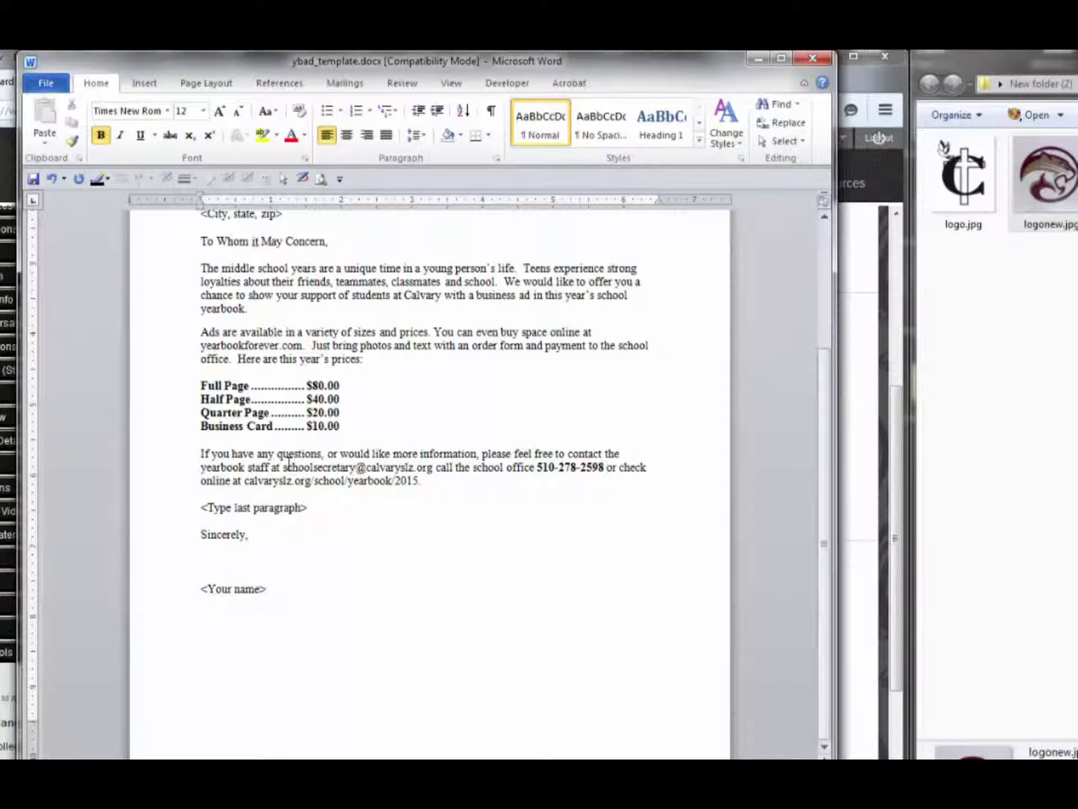
{"action": "left_click_drag", "start_coordinate": [285, 466], "coordinate": [431, 466]}
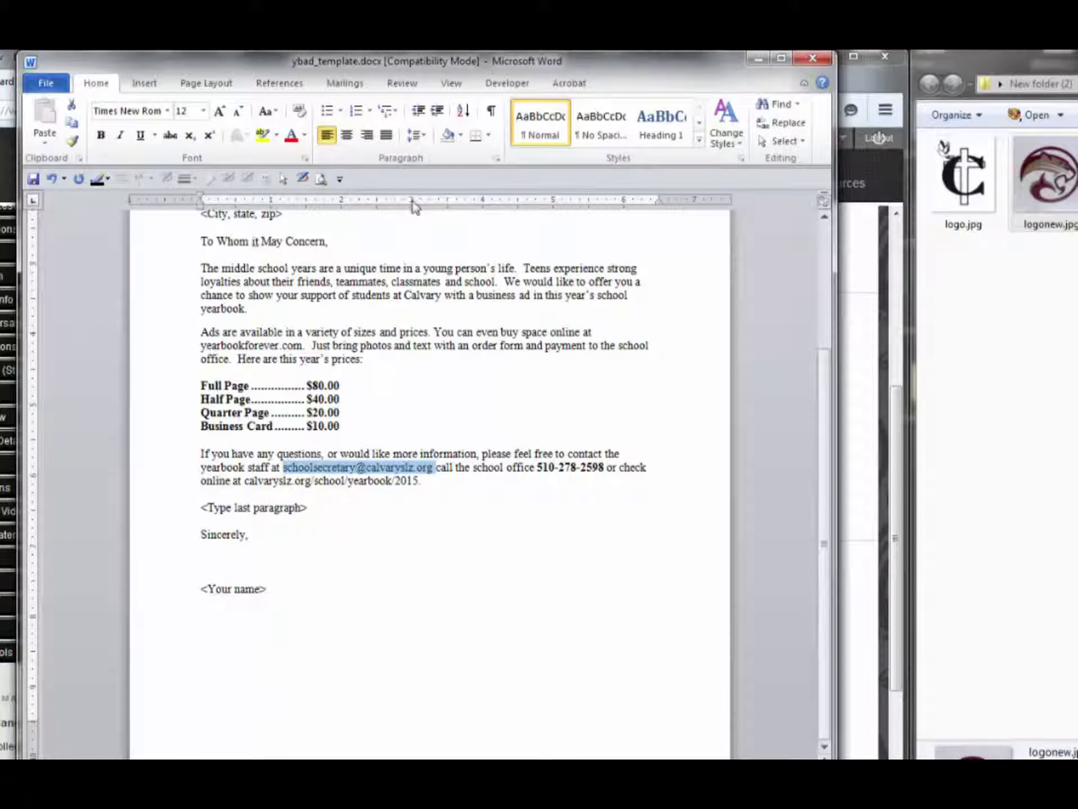
{"action": "left_click_drag", "start_coordinate": [589, 65], "coordinate": [600, 154]}
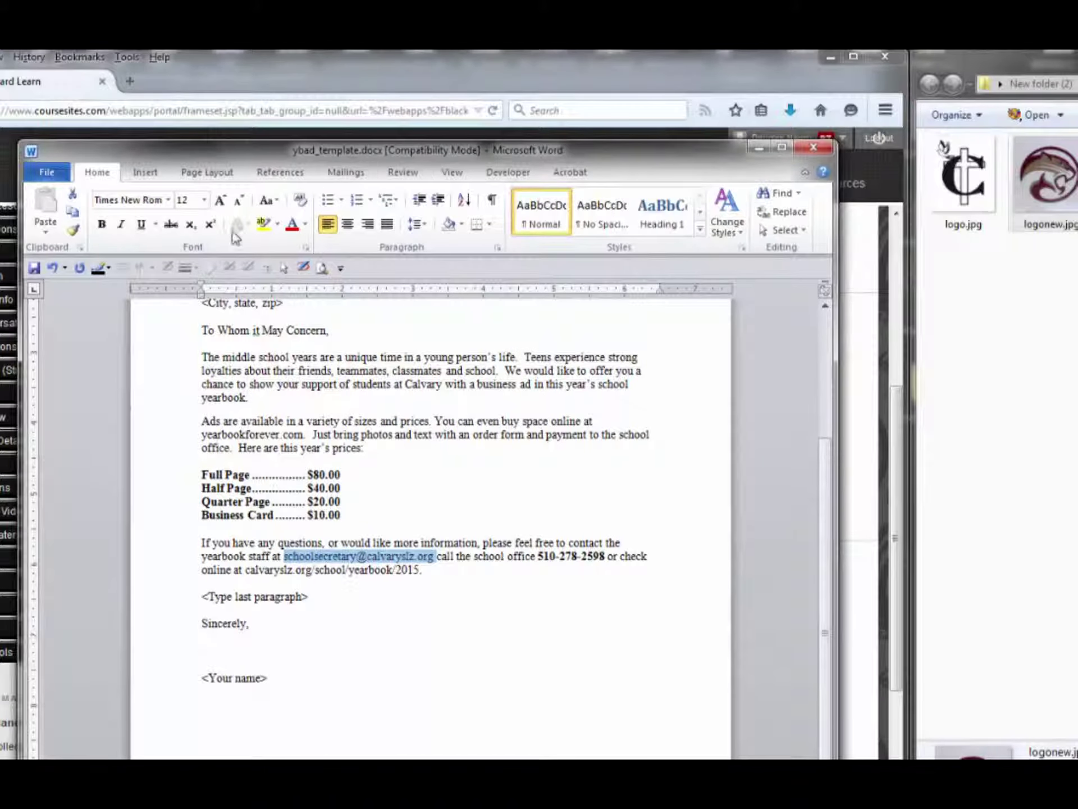
Hyperlink the secretary's e-mail address with a clean mailto: address, removing the stray trailing character
{"action": "left_click", "coordinate": [145, 174]}
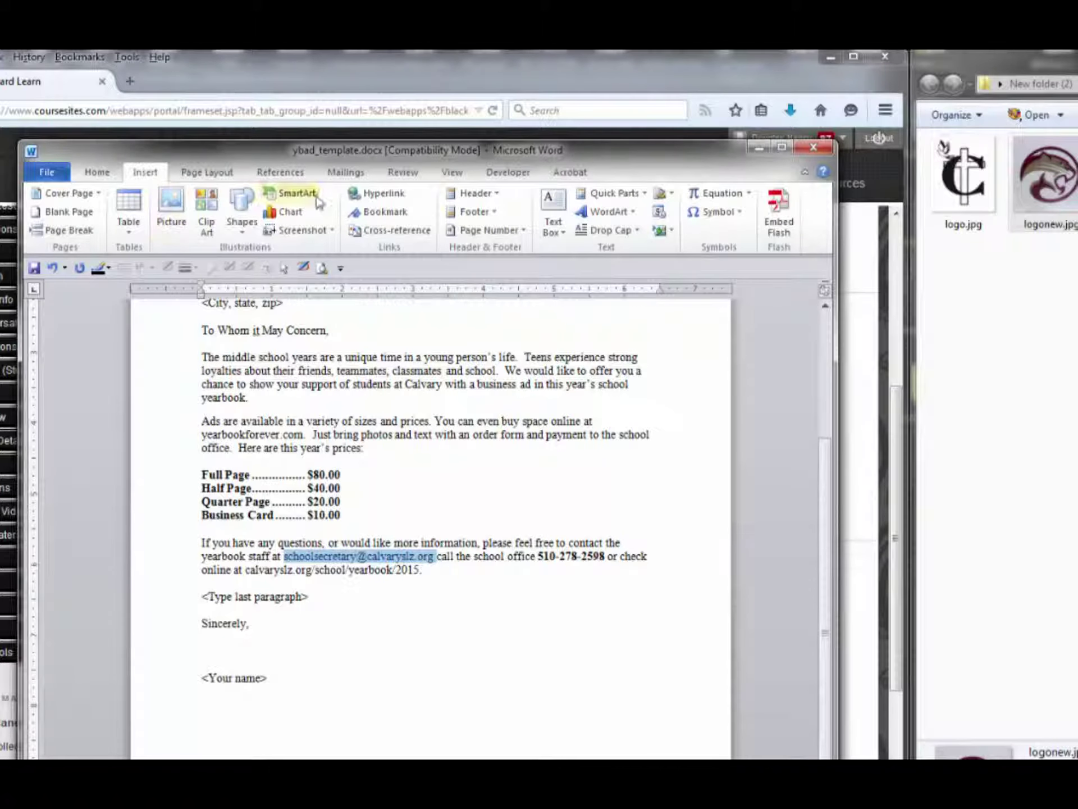
{"action": "left_click", "coordinate": [376, 198]}
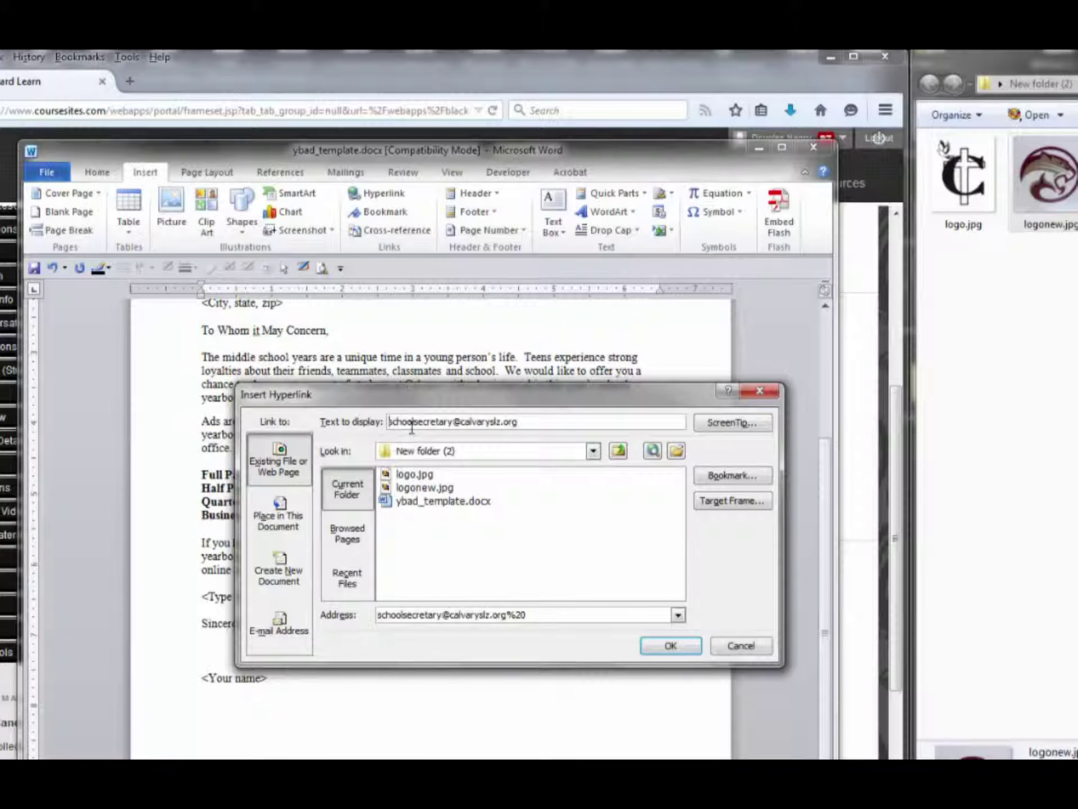
{"action": "type", "text": "mailto:"}
{"action": "type", "text": ":"}
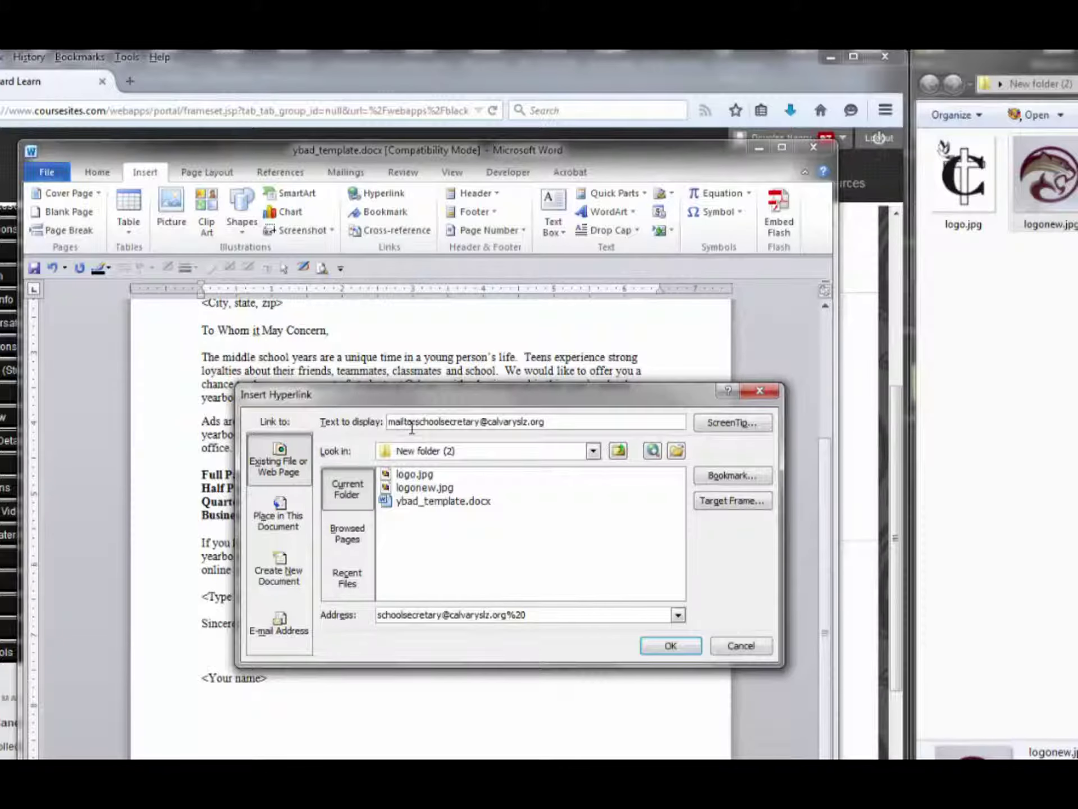
{"action": "double_click", "coordinate": [379, 615]}
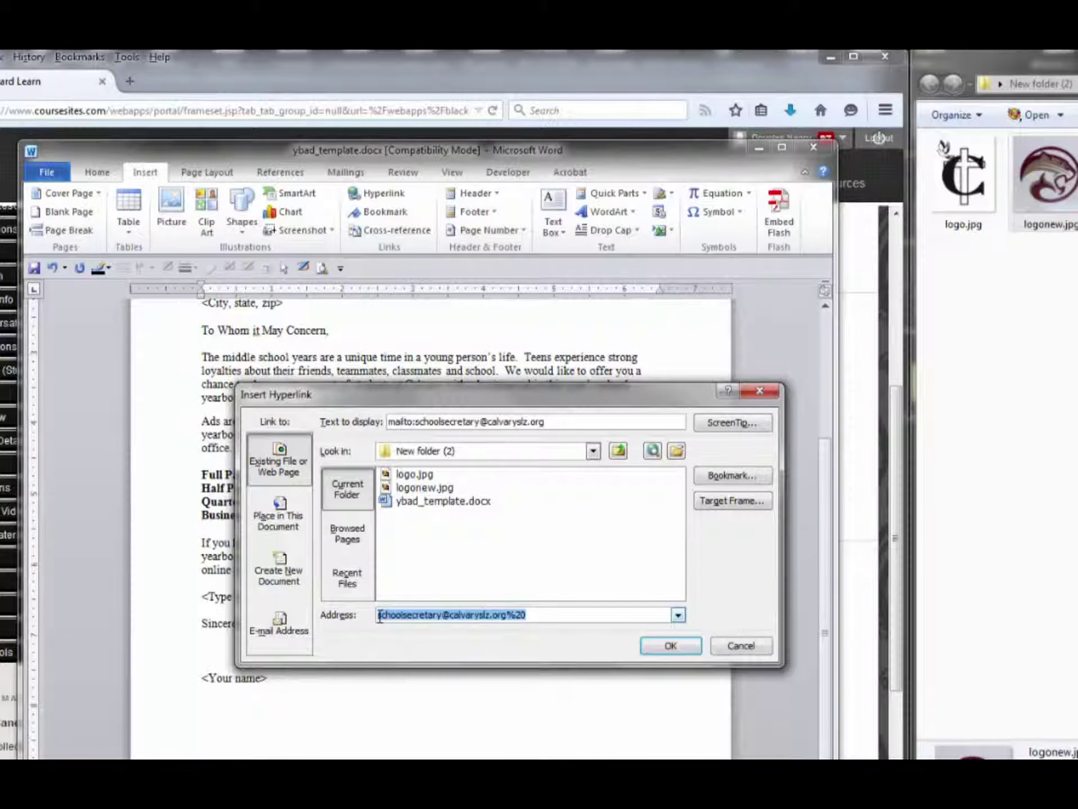
{"action": "left_click", "coordinate": [379, 616]}
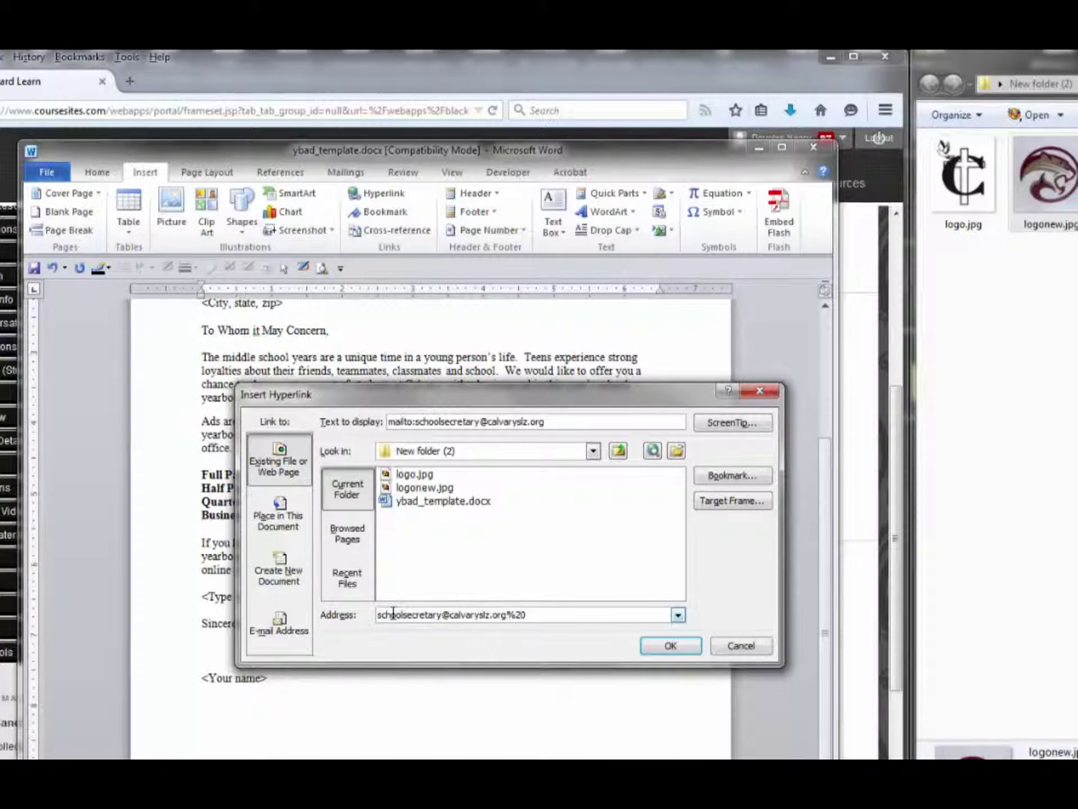
{"action": "type", "text": "mailto:m"}
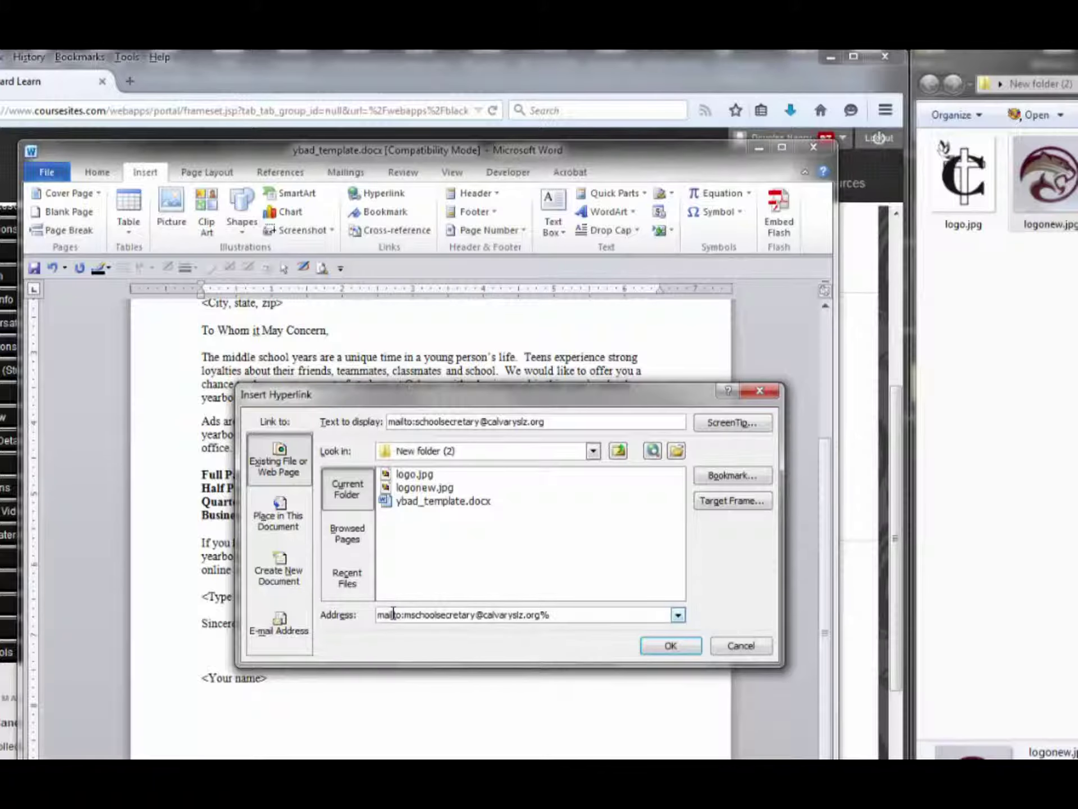
{"action": "key", "text": "BackSpace"}
{"action": "left_click", "coordinate": [671, 646]}
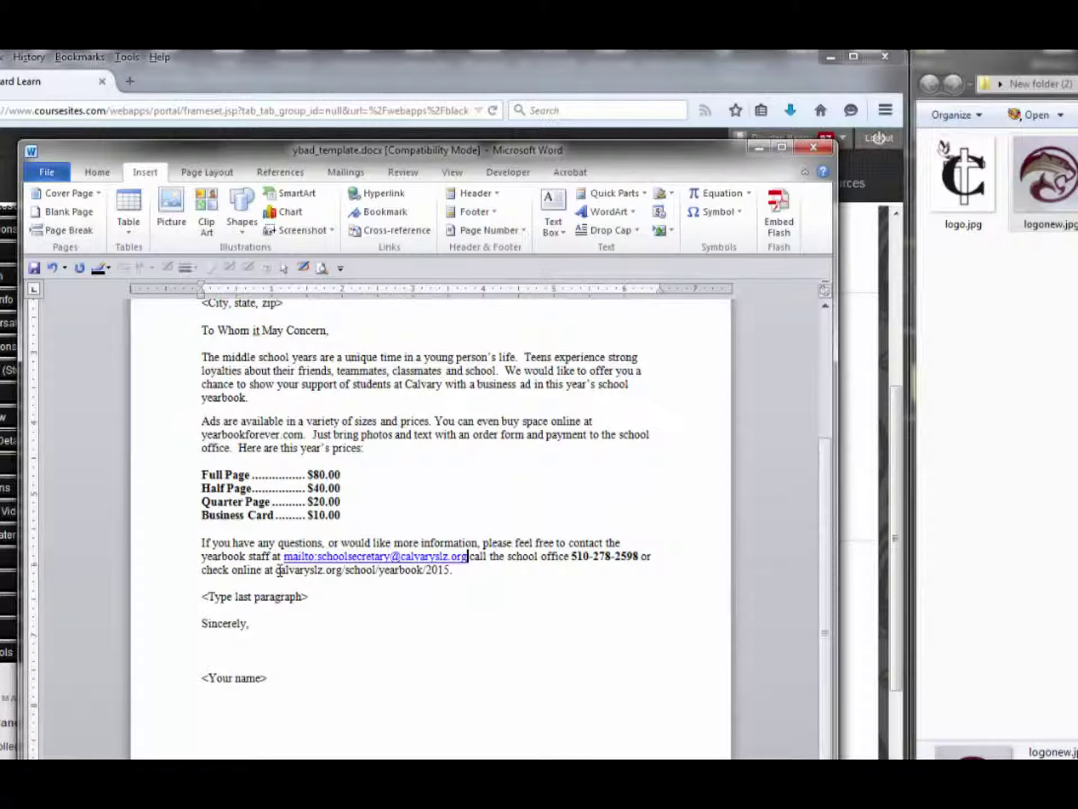
{"action": "left_click_drag", "start_coordinate": [275, 574], "coordinate": [449, 571]}
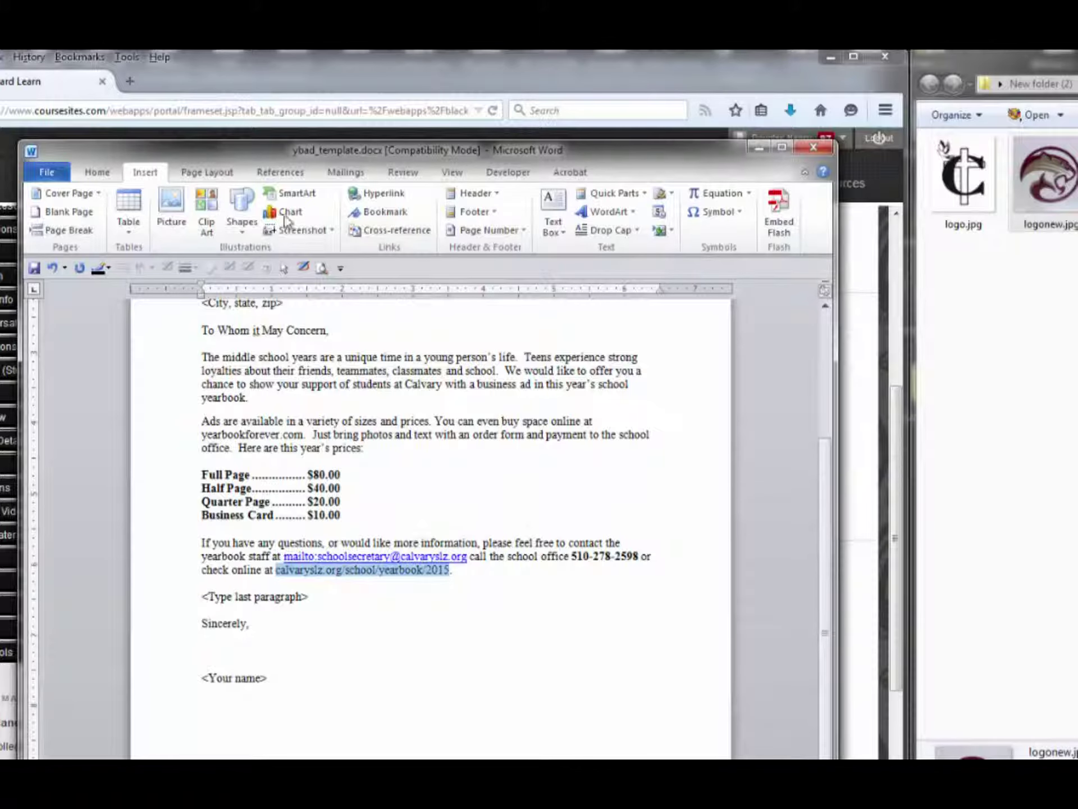
{"action": "left_click", "coordinate": [371, 193]}
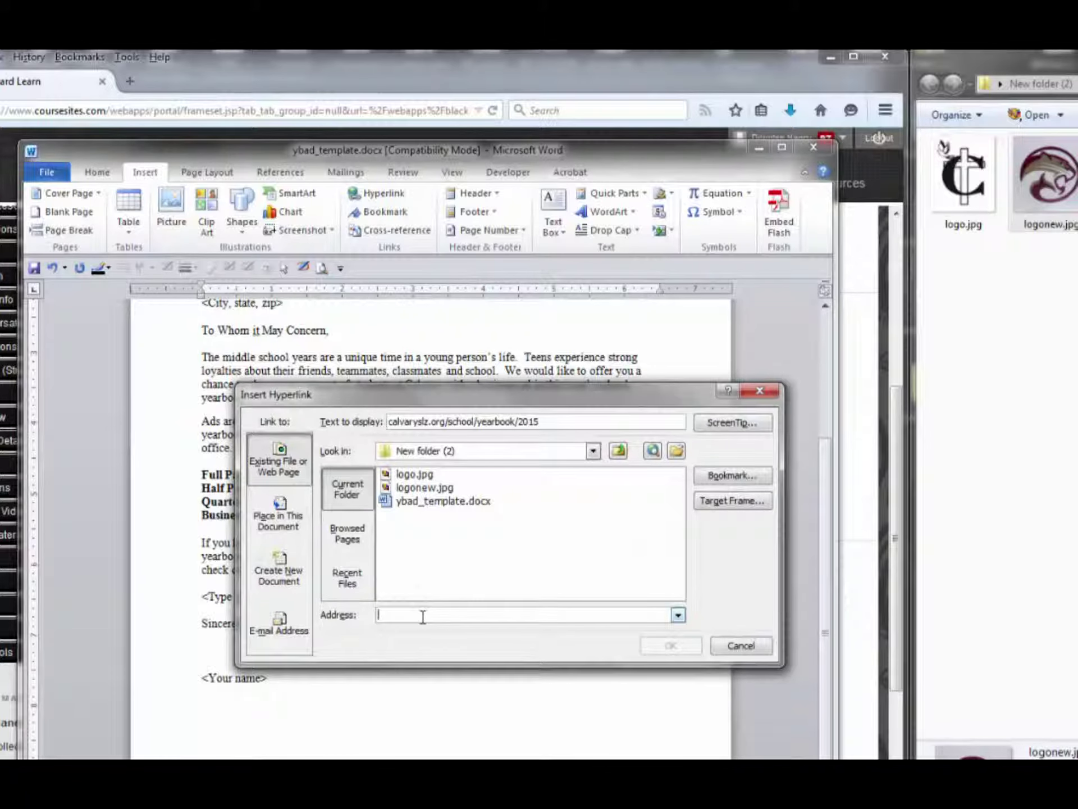
{"action": "left_click_drag", "start_coordinate": [538, 421], "coordinate": [385, 421]}
{"action": "key", "text": "ctrl+c"}
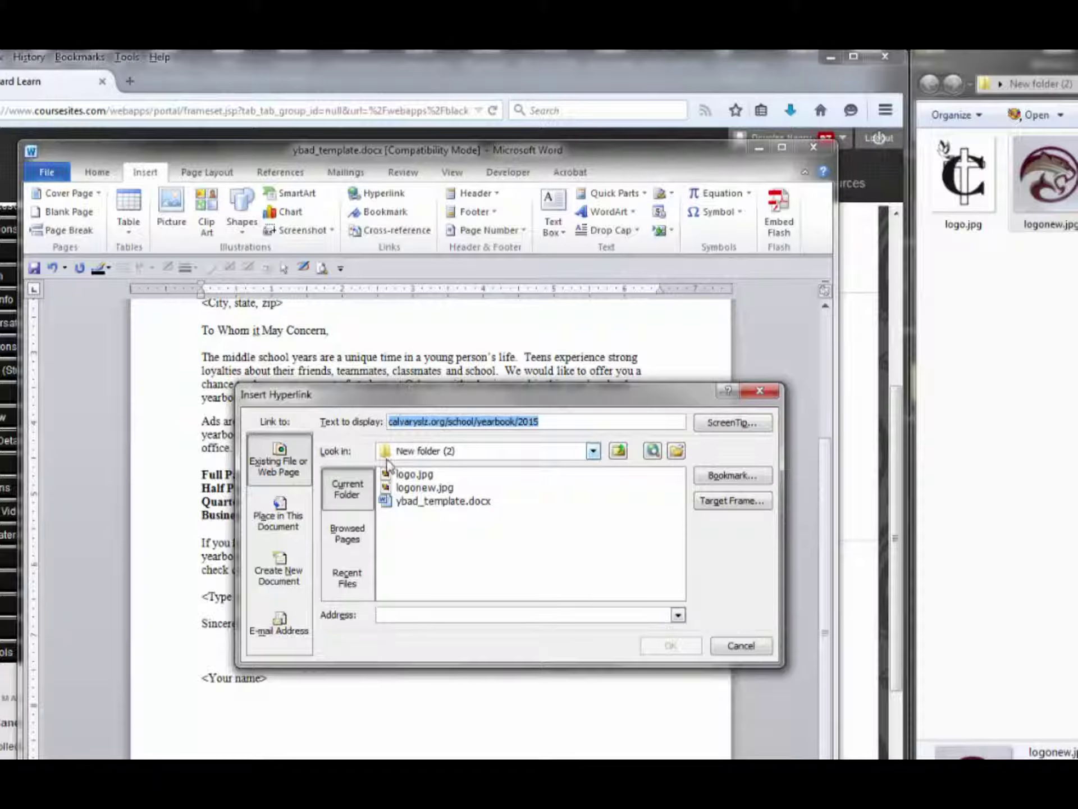
{"action": "left_click", "coordinate": [399, 615]}
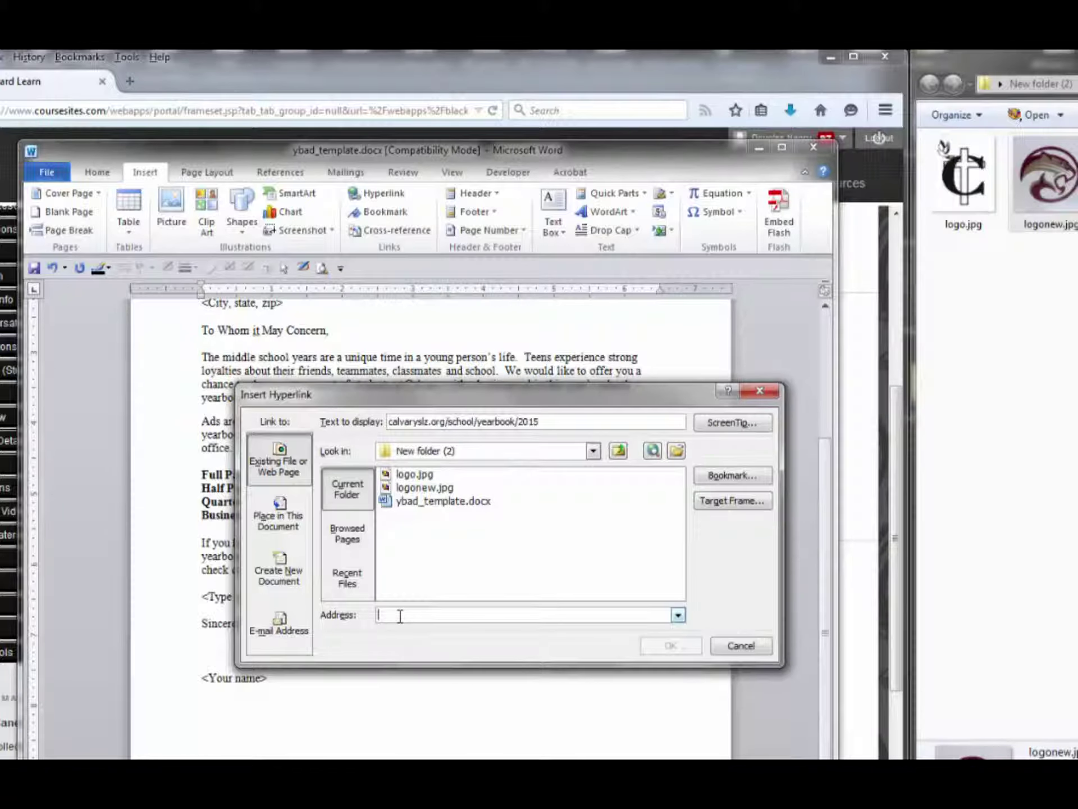
{"action": "key", "text": "ctrl+v"}
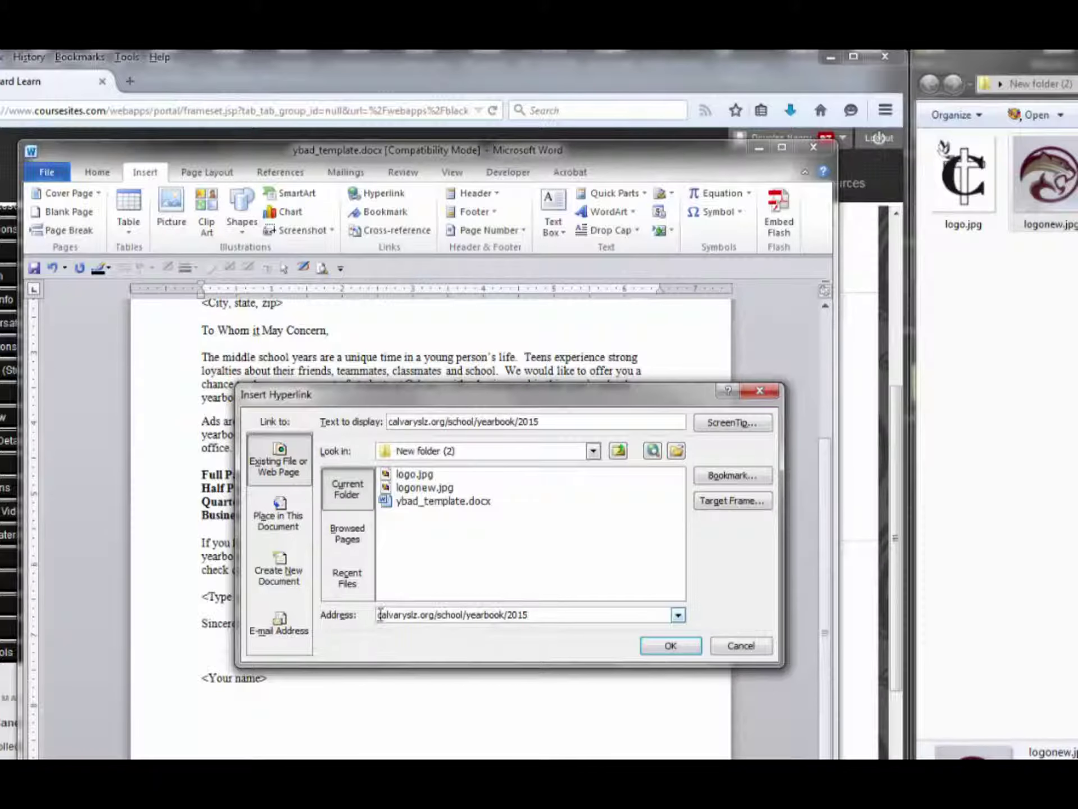
{"action": "type", "text": "http:"}
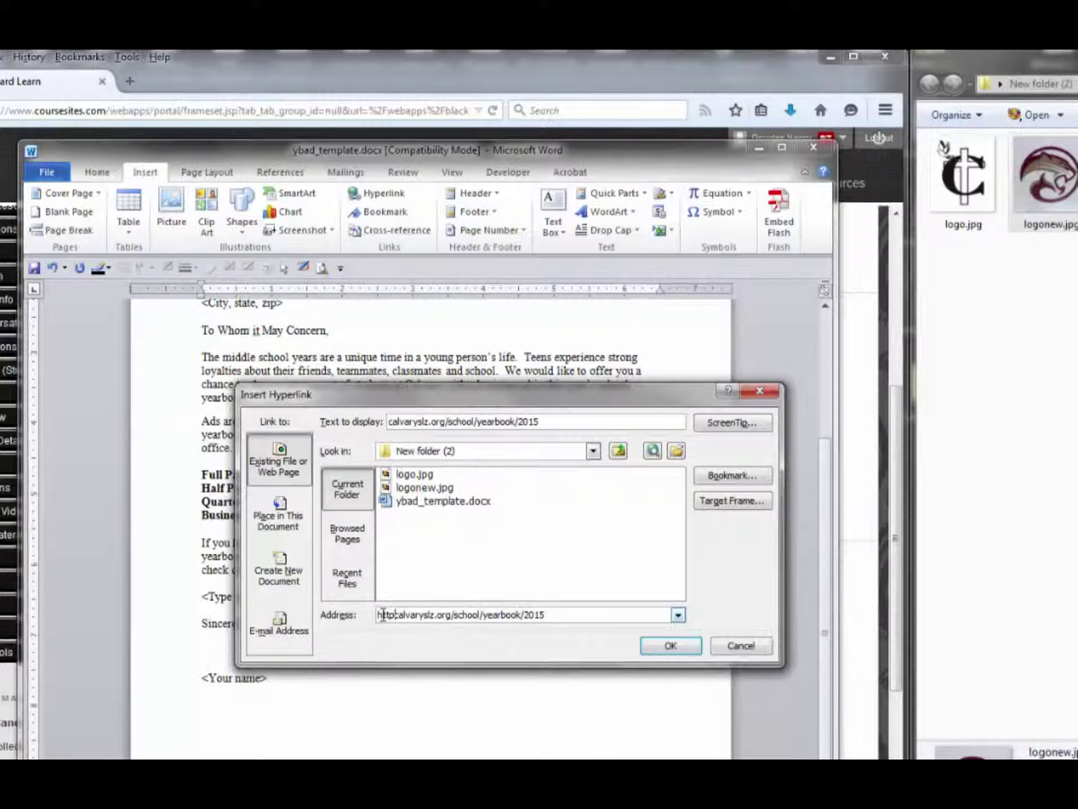
{"action": "type", "text": "//"}
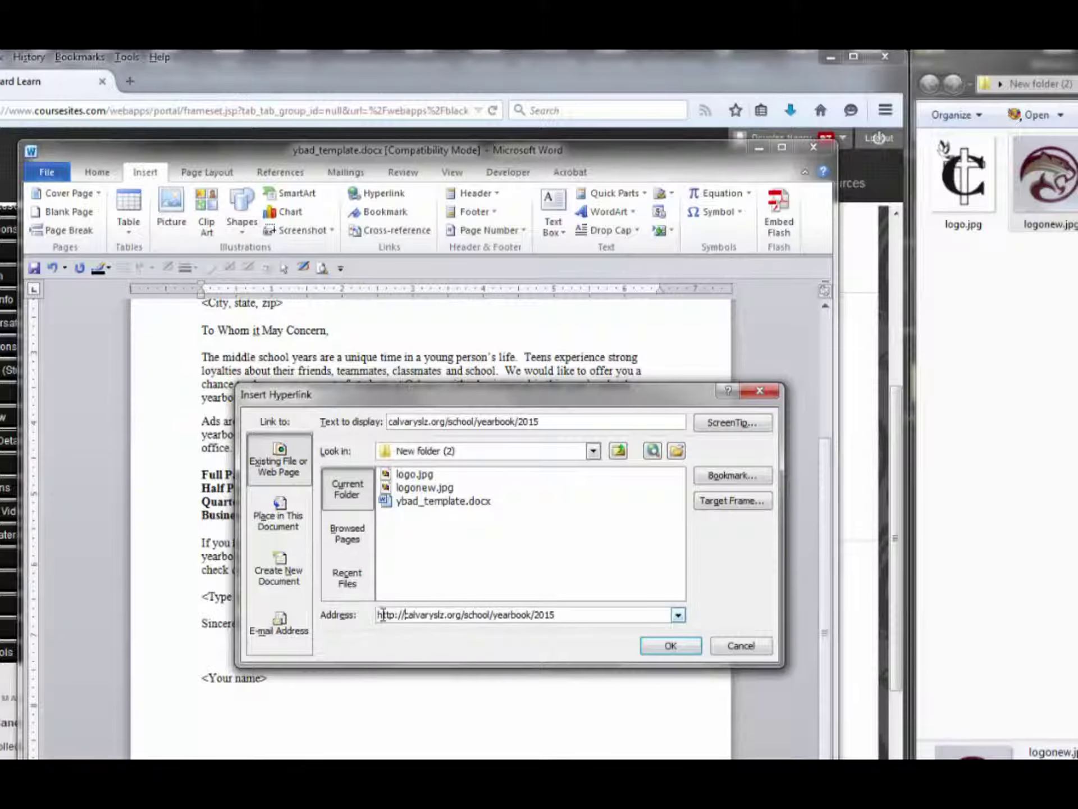
{"action": "type", "text": "www."}
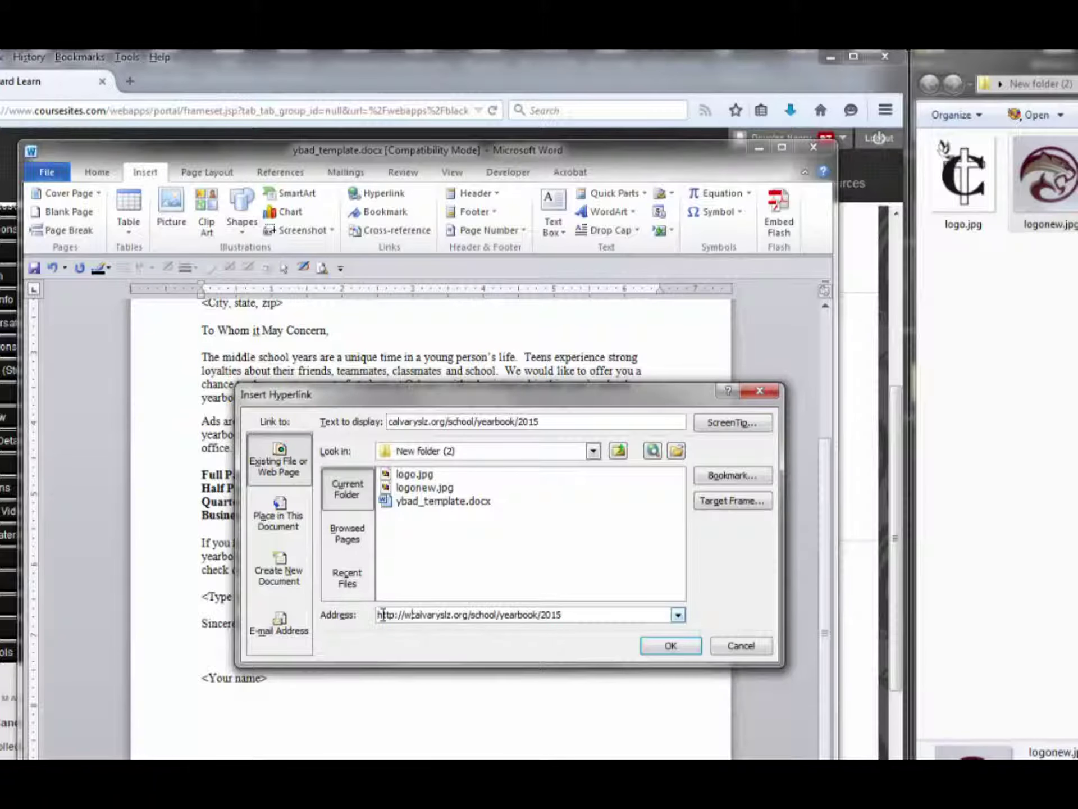
{"action": "left_click", "coordinate": [671, 647]}
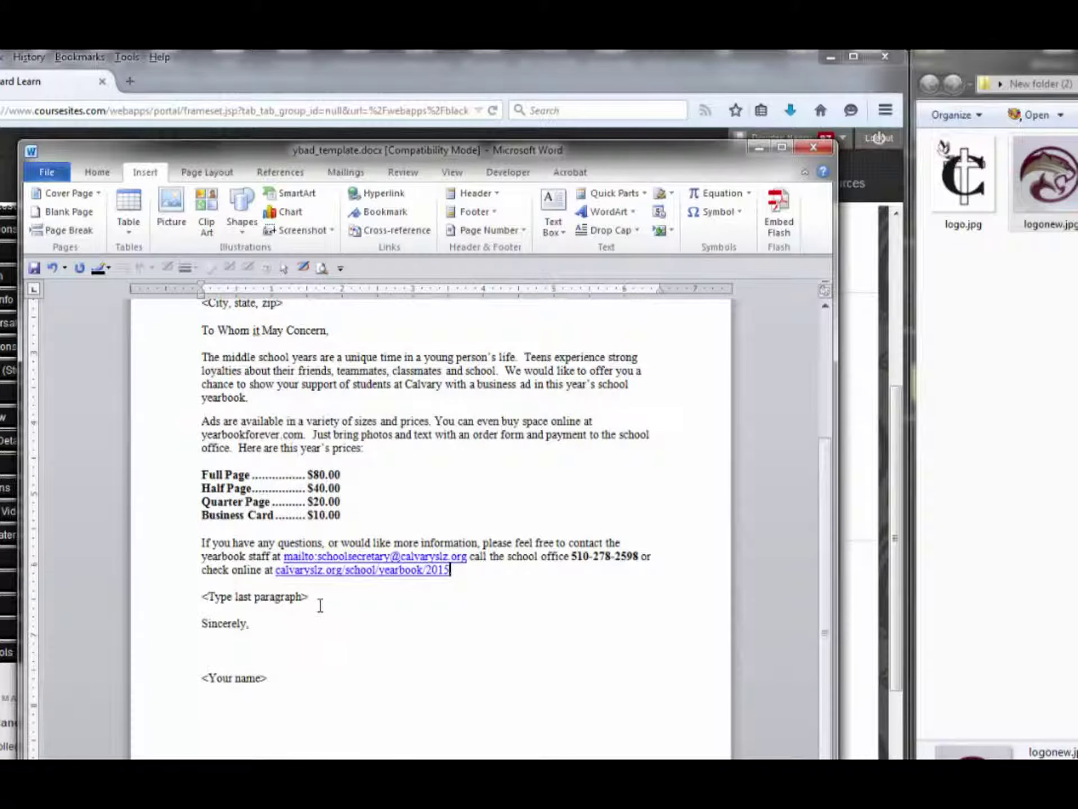
Overwrite the <Type last paragraph> line with 'We look forward to hearing from you'
{"action": "left_click_drag", "start_coordinate": [312, 596], "coordinate": [174, 595]}
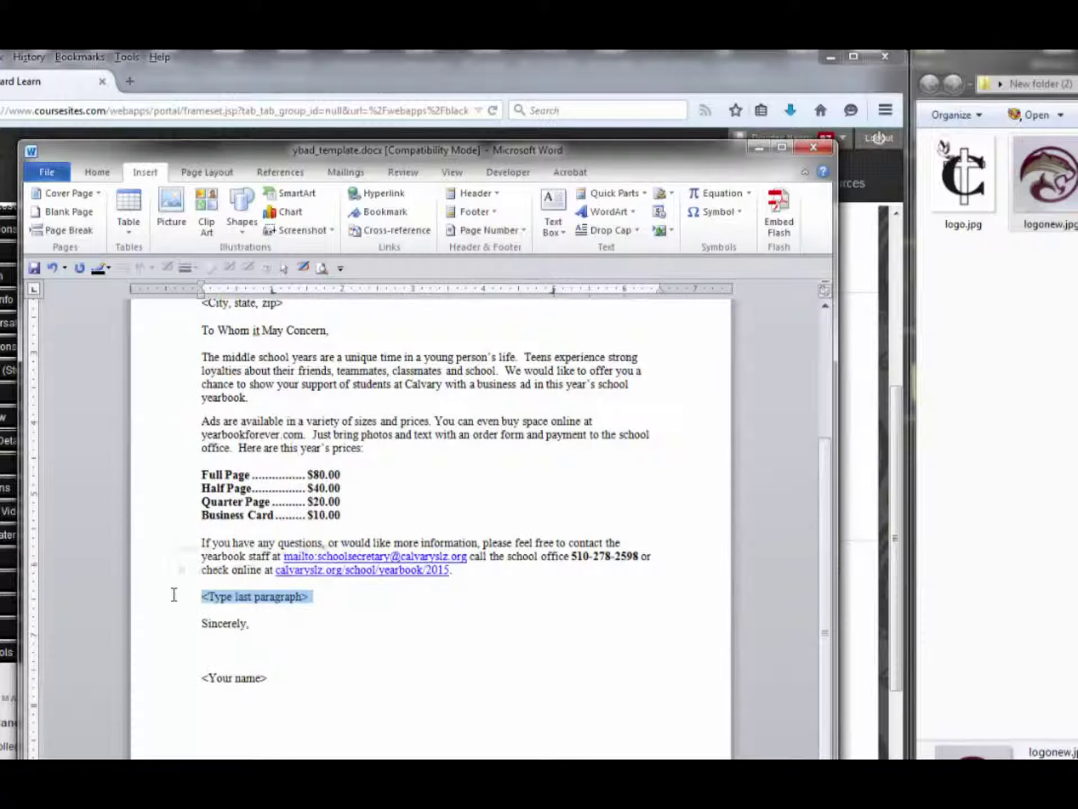
{"action": "type", "text": "We look"}
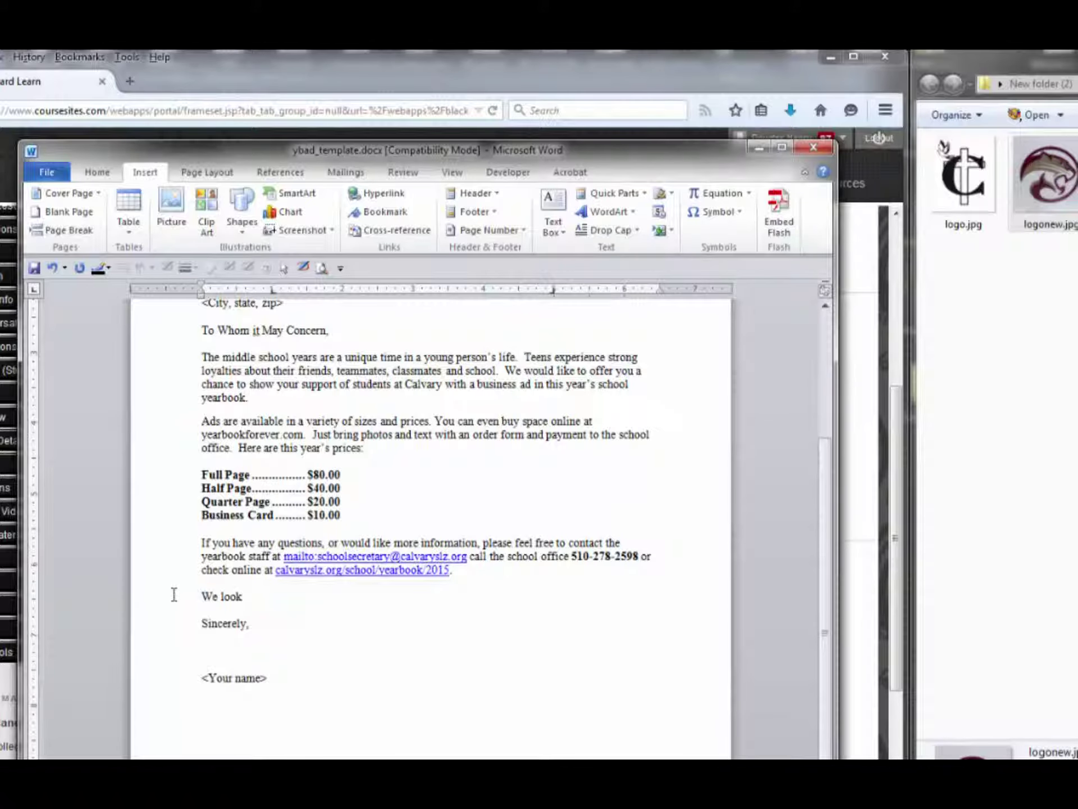
{"action": "type", "text": " forward to hearing from you!"}
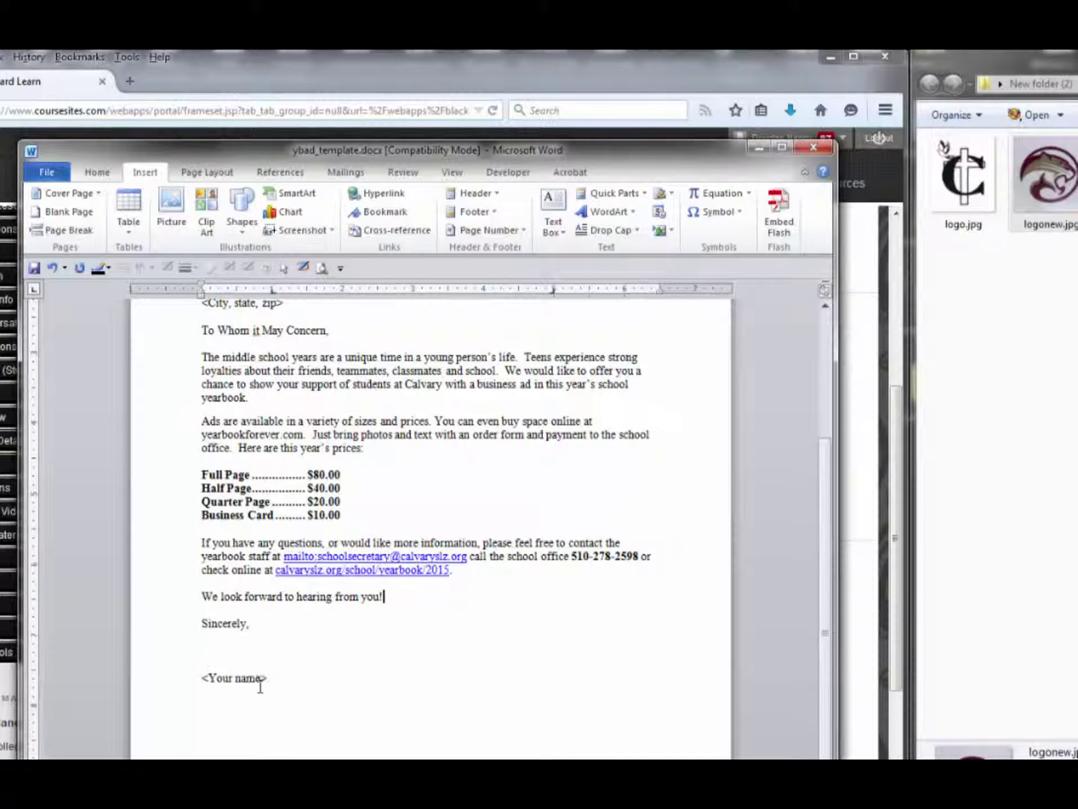
{"action": "left_click_drag", "start_coordinate": [271, 678], "coordinate": [196, 681]}
Use Save As to store the letter under the new name ybad.docx
{"action": "left_click", "coordinate": [49, 173]}
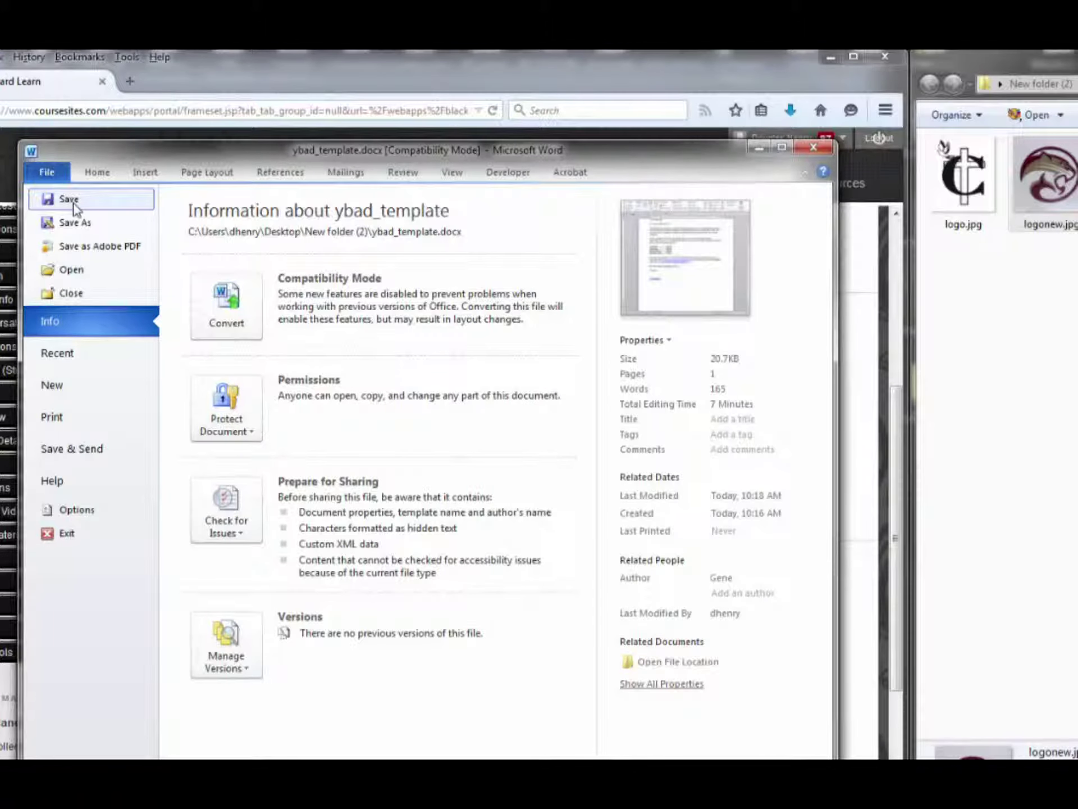
{"action": "left_click", "coordinate": [74, 222]}
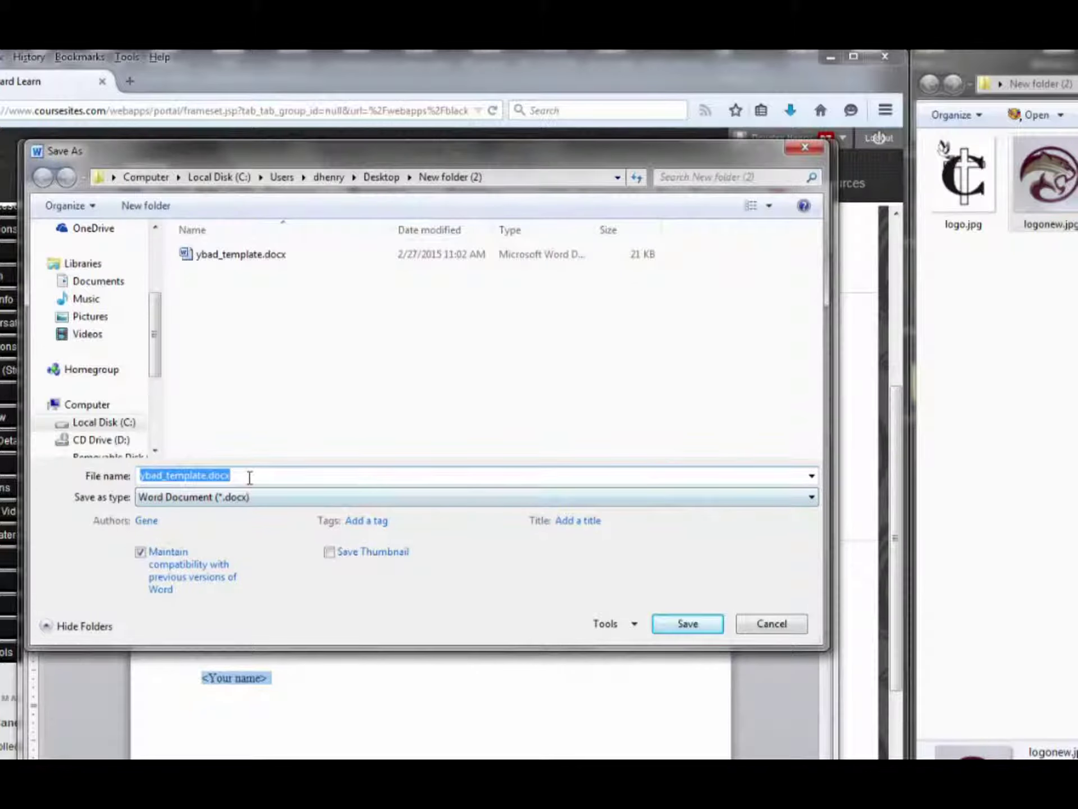
{"action": "type", "text": "yb"}
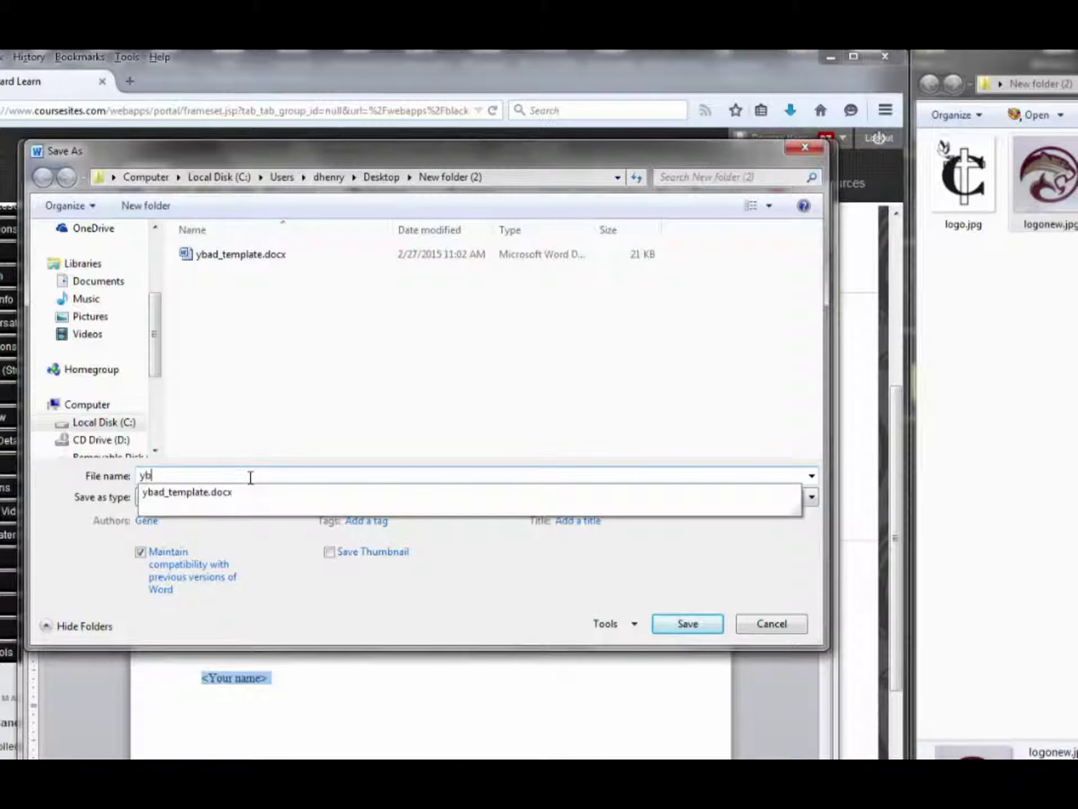
{"action": "type", "text": "ad.docx"}
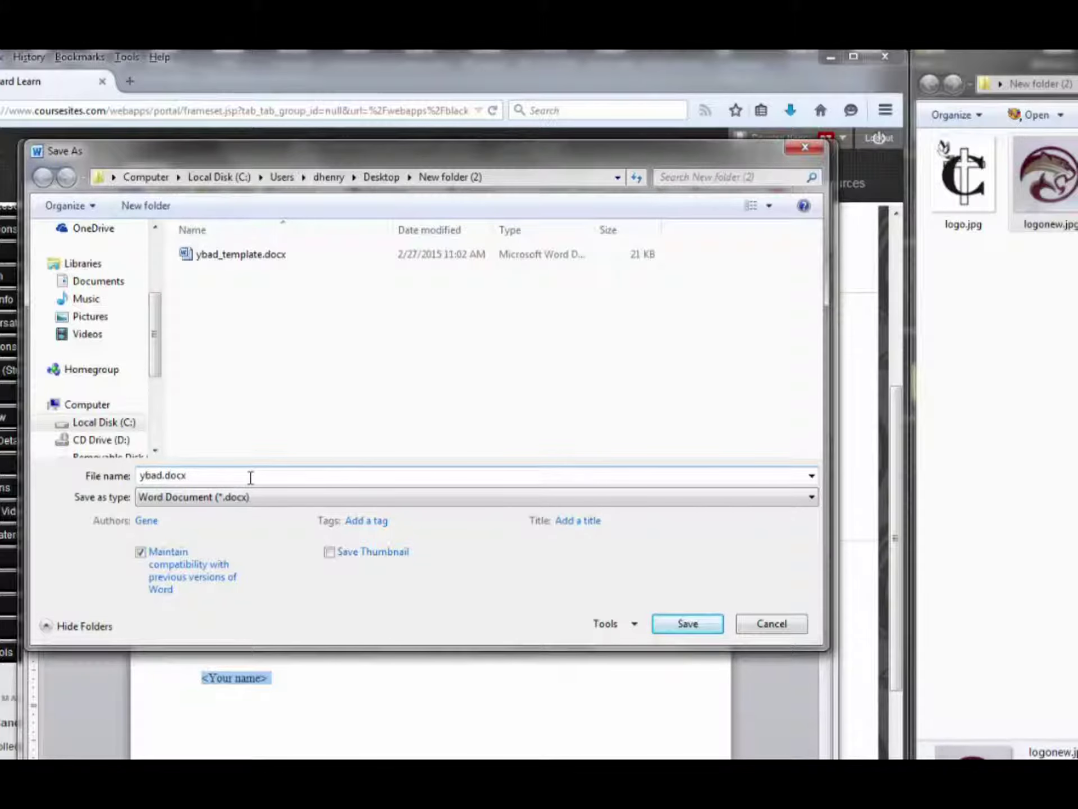
{"action": "left_click", "coordinate": [688, 624]}
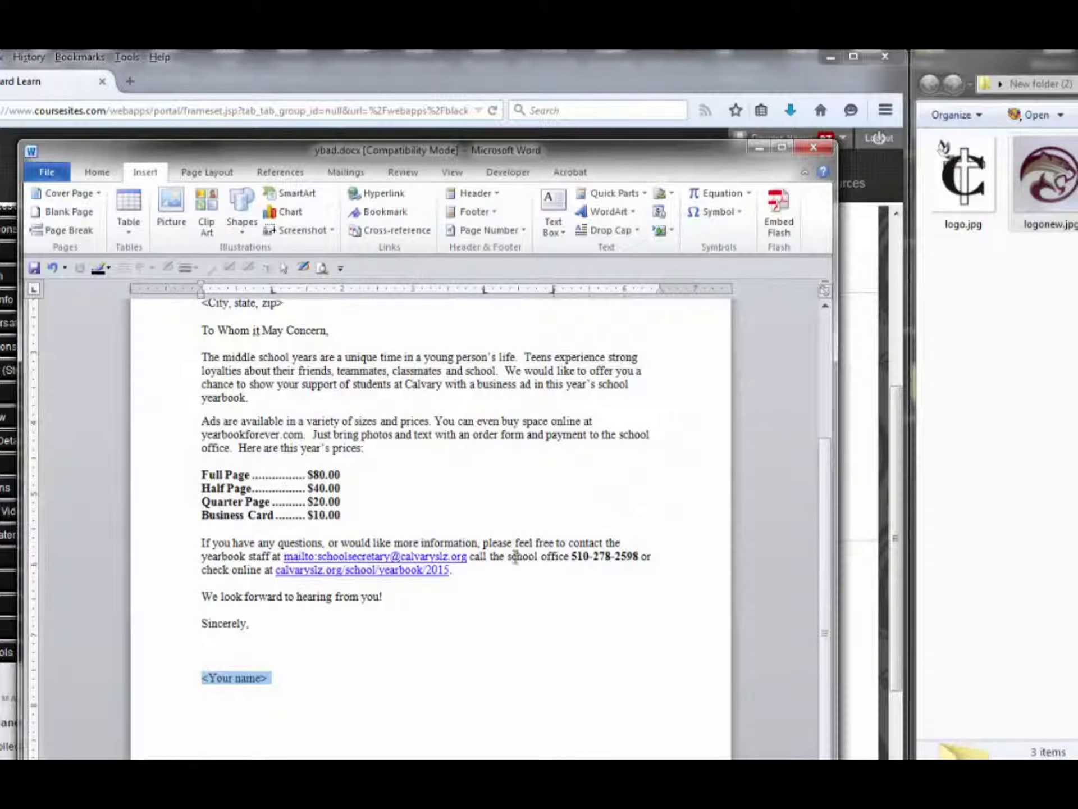
Close the Word letter and open the business letter assignment in Blackboard
{"action": "left_click", "coordinate": [813, 147]}
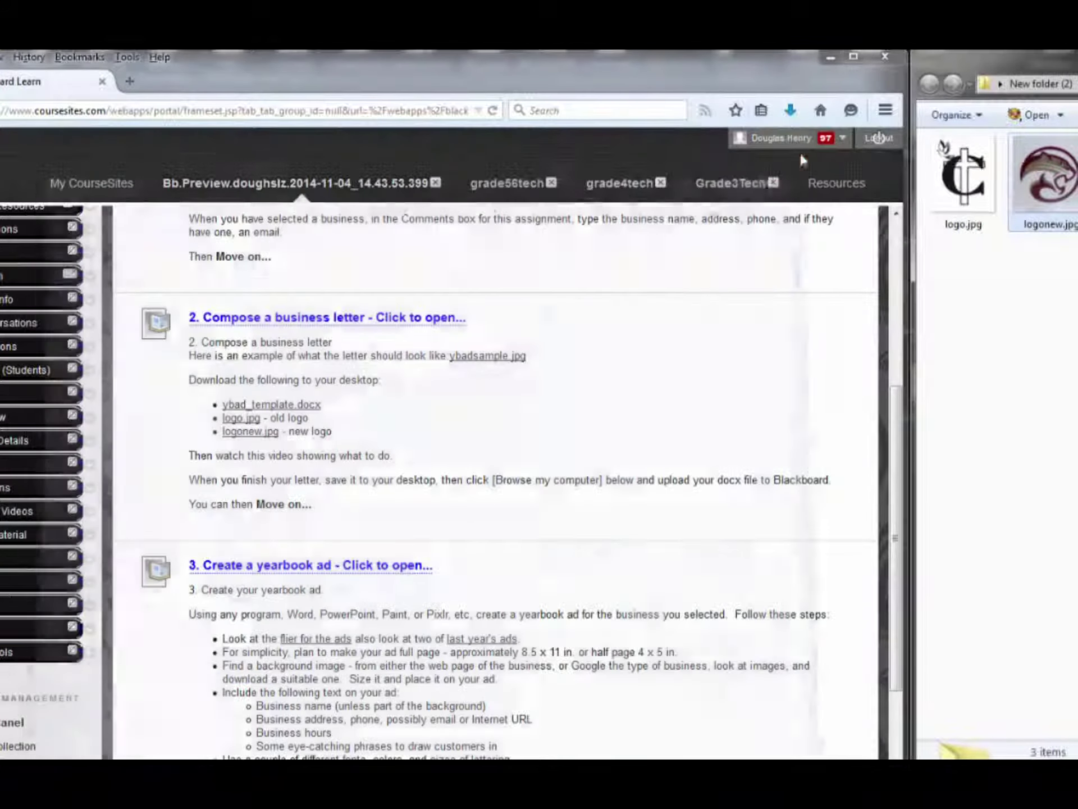
{"action": "left_click", "coordinate": [394, 325]}
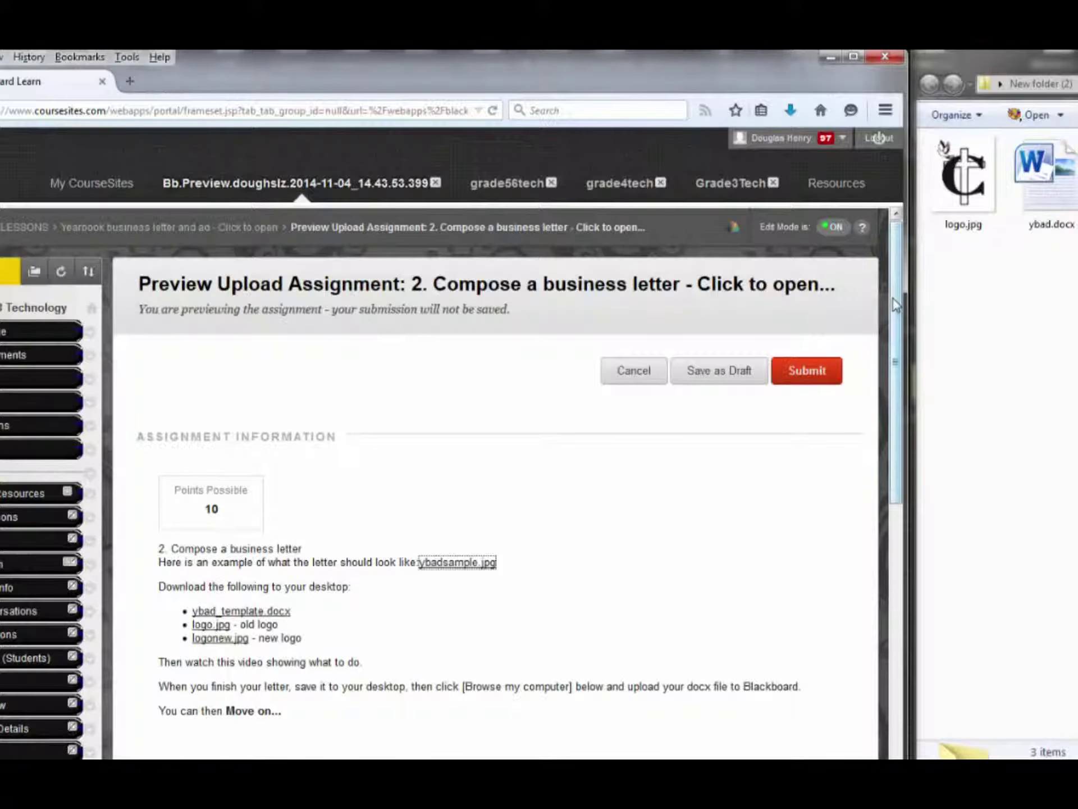
{"action": "scroll", "coordinate": [324, 509], "scroll_direction": "down", "scroll_amount": 6}
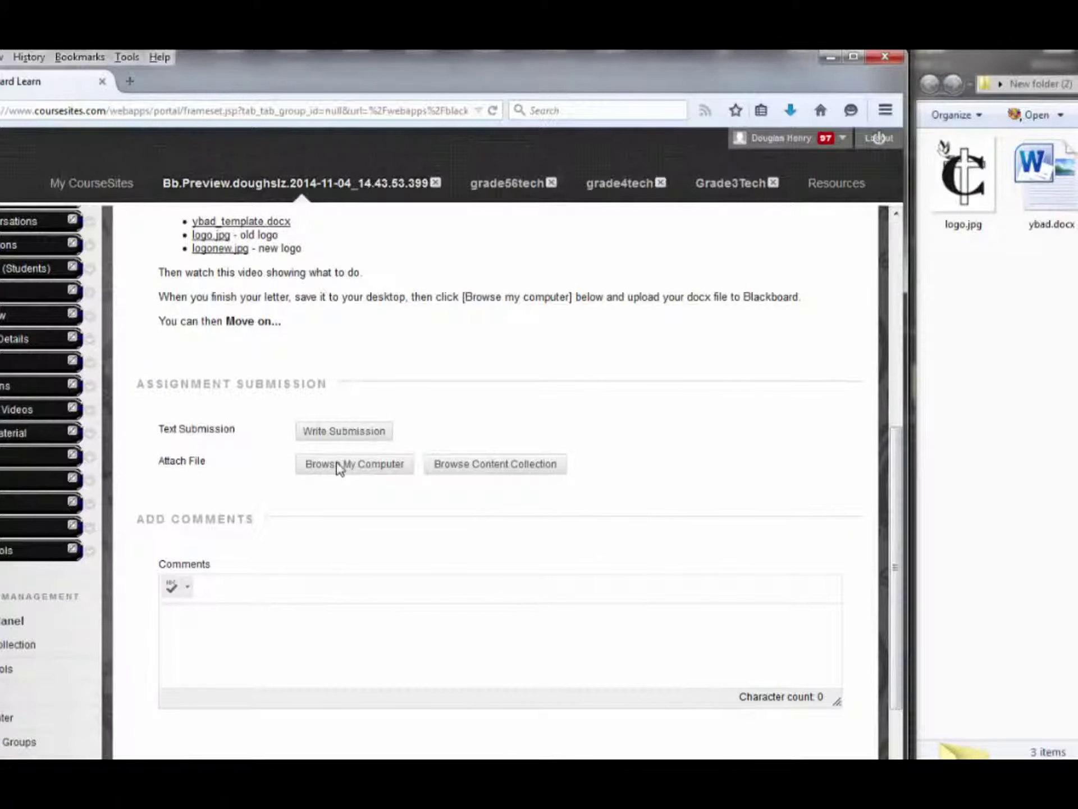
Attach ybad.docx from New folder (2) and submit the assignment
{"action": "left_click", "coordinate": [339, 464]}
{"action": "left_click_drag", "start_coordinate": [715, 175], "coordinate": [718, 221]}
{"action": "double_click", "coordinate": [332, 296]}
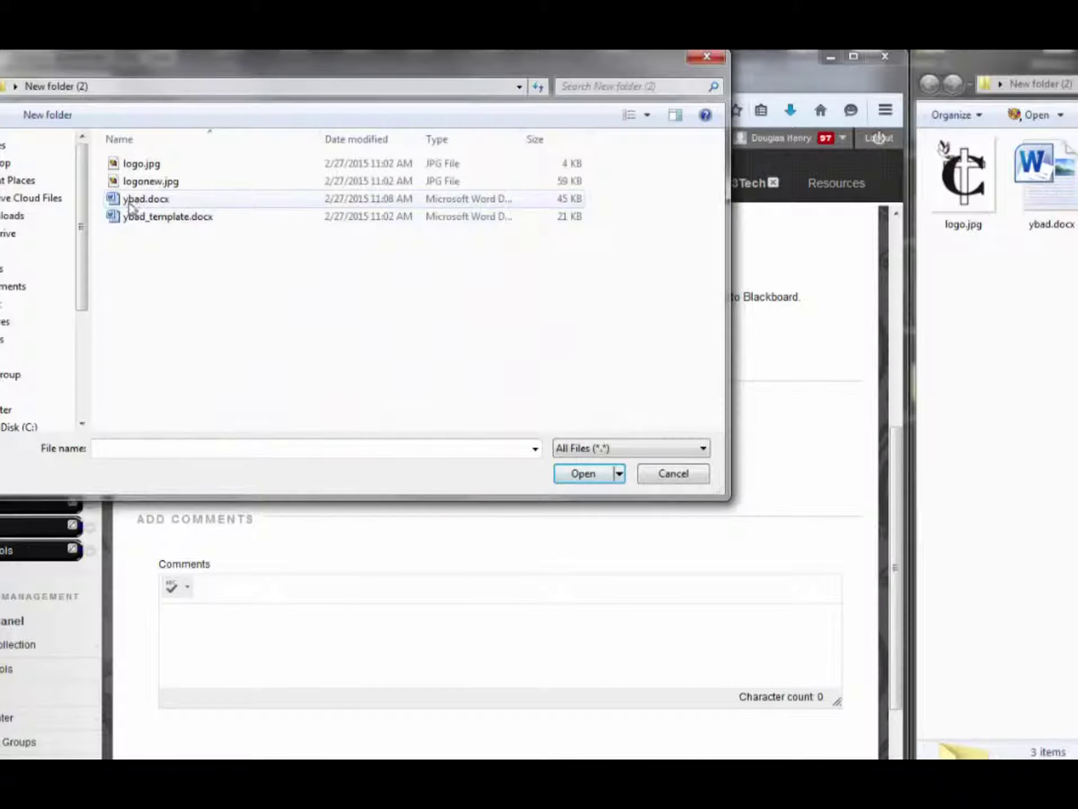
{"action": "left_click", "coordinate": [131, 202]}
{"action": "left_click", "coordinate": [595, 475]}
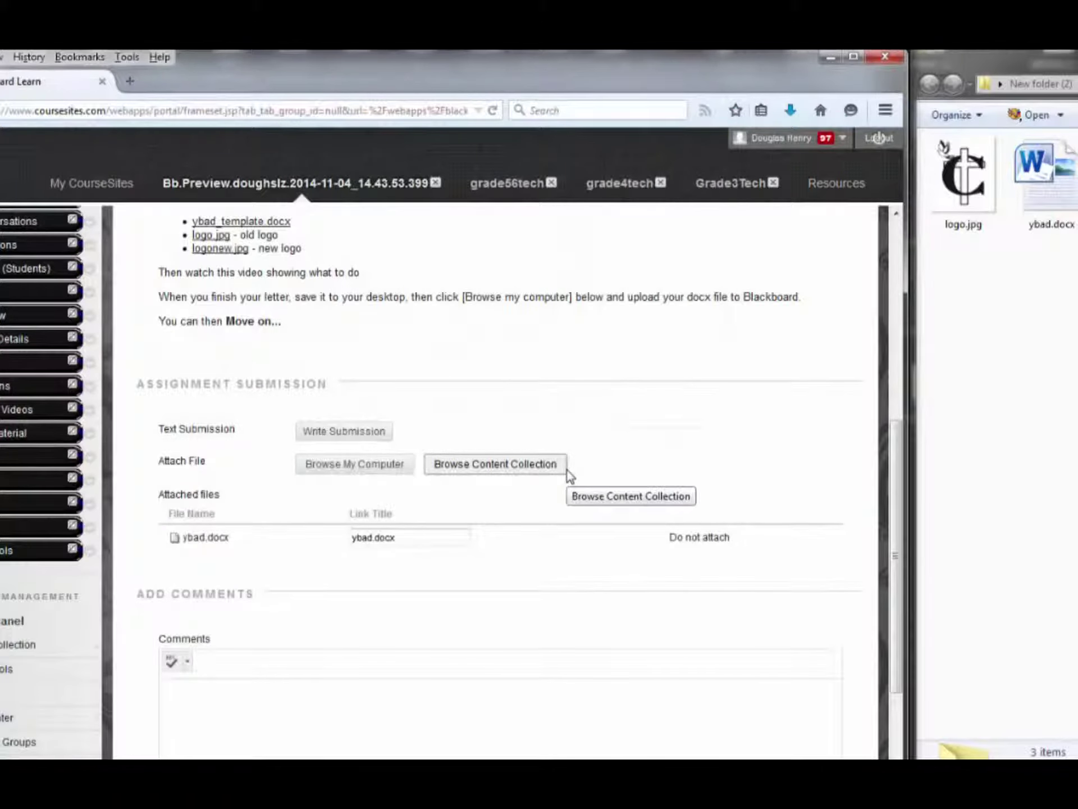
{"action": "scroll", "coordinate": [679, 584], "scroll_direction": "down", "scroll_amount": 3}
{"action": "left_click", "coordinate": [808, 745]}
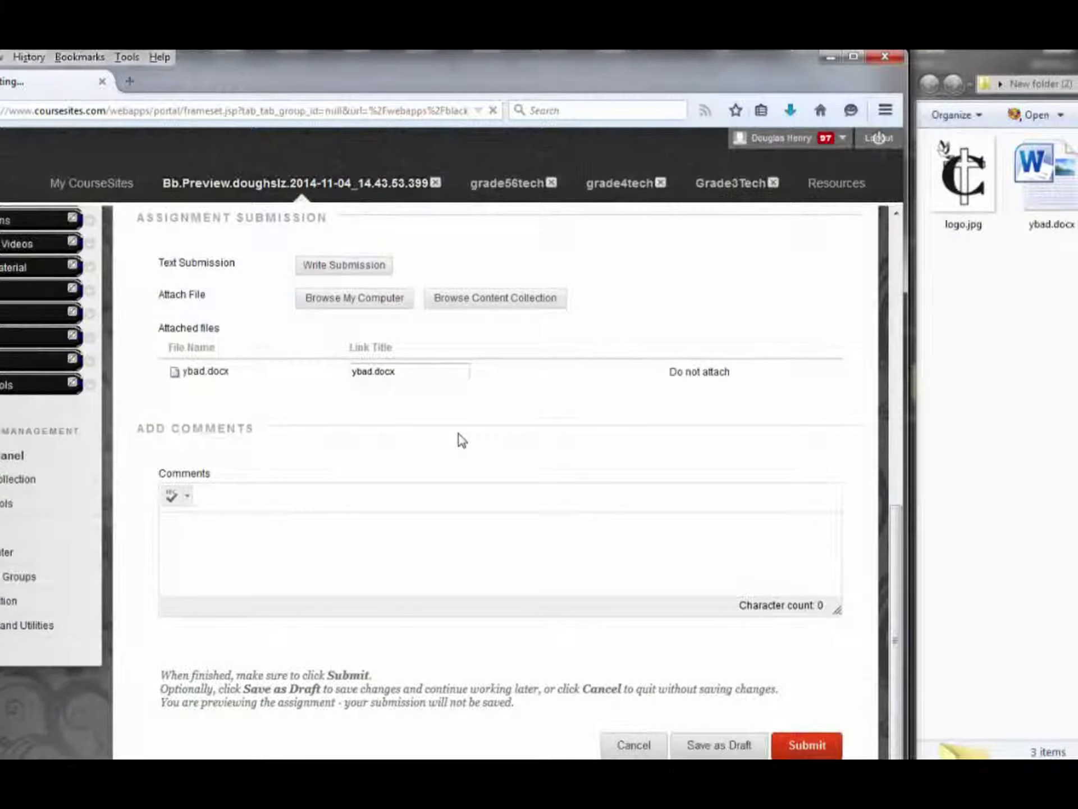